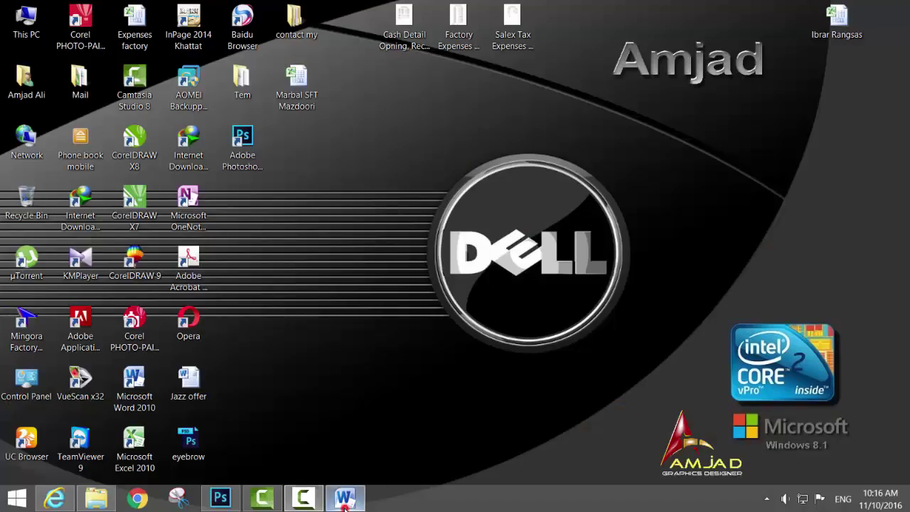
- Bring the Word document 'How to Picture Framing in Adobe Photoshop cs6 tutorials' to the front
{"action": "left_click", "coordinate": [355, 507]}
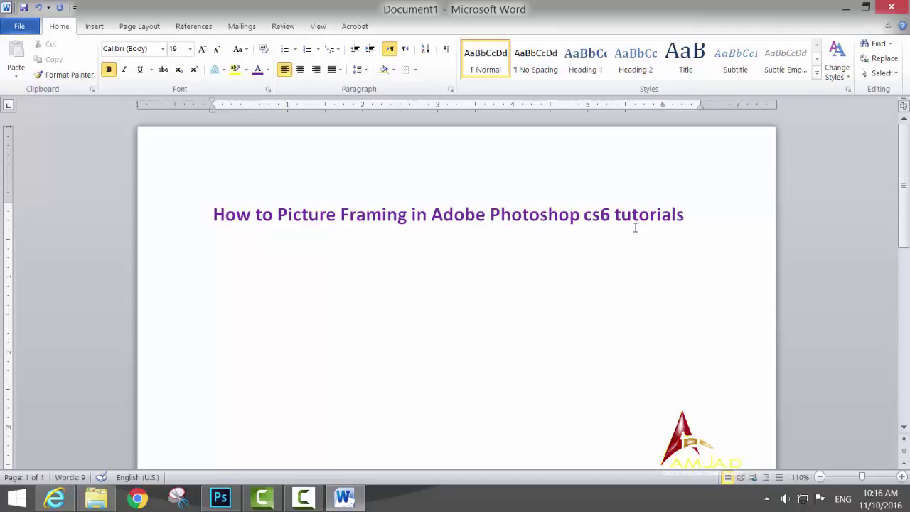
- Add the line 'First download to frame in ( png) format' under the Word title
{"action": "left_click", "coordinate": [846, 9]}
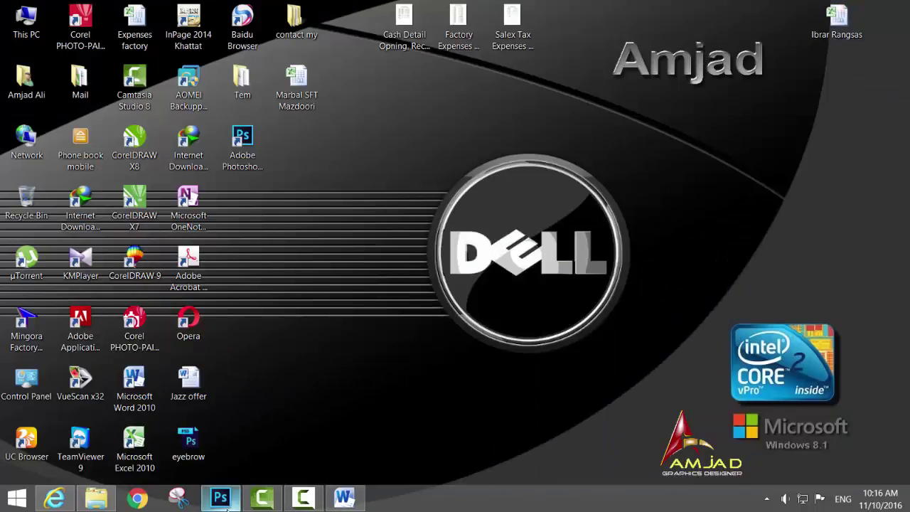
{"action": "left_click", "coordinate": [226, 505]}
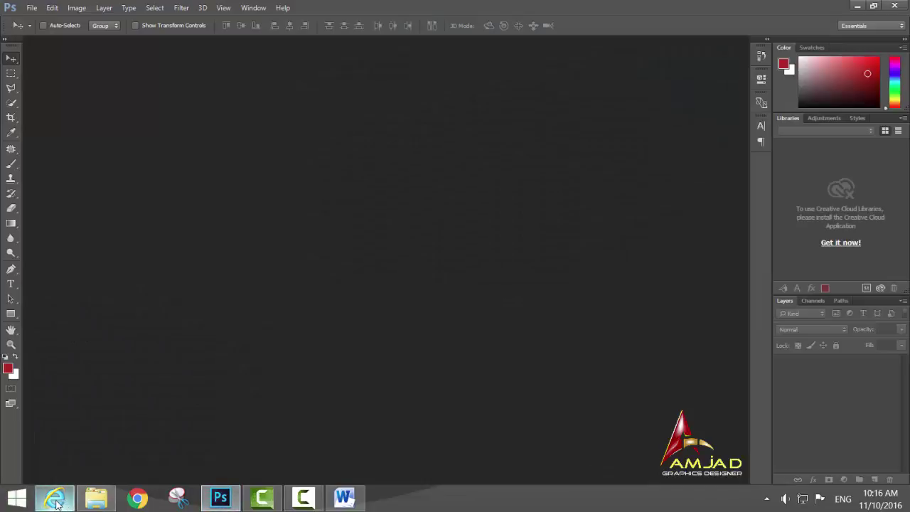
{"action": "mouse_move", "coordinate": [303, 498]}
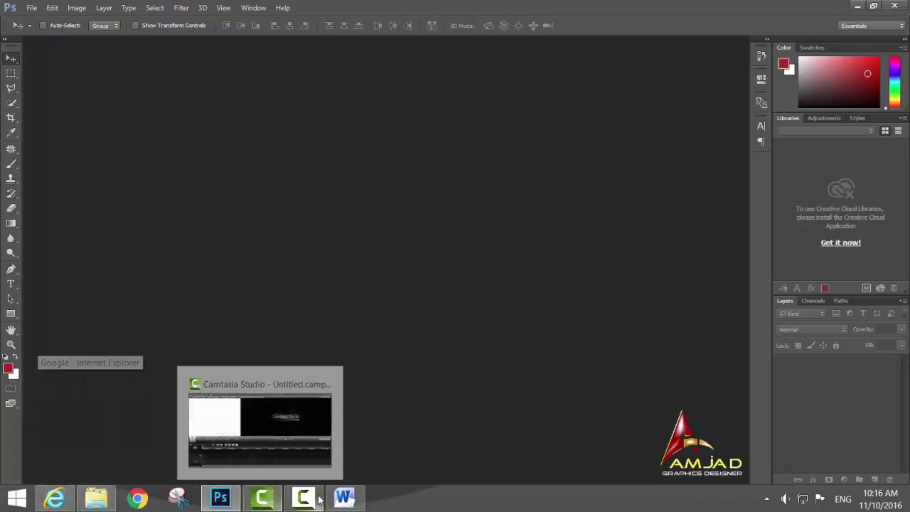
{"action": "left_click", "coordinate": [344, 497]}
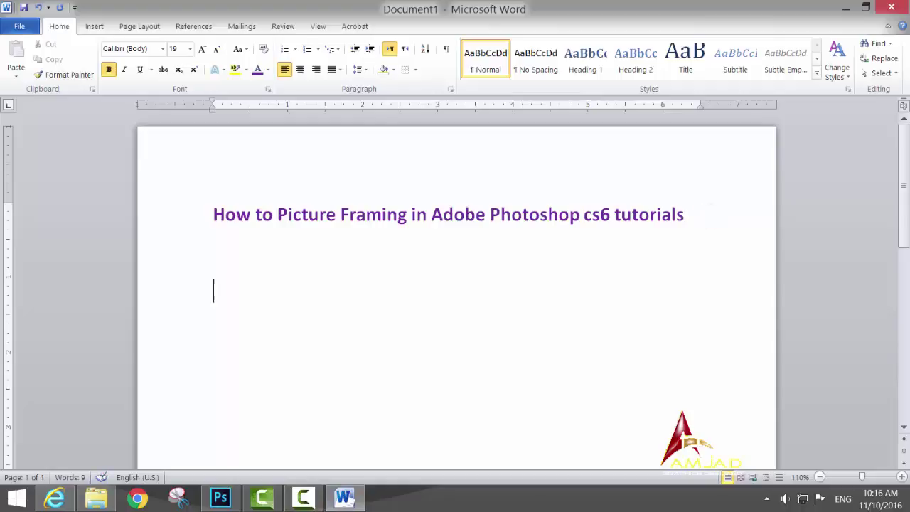
{"action": "type", "text": "frst "}
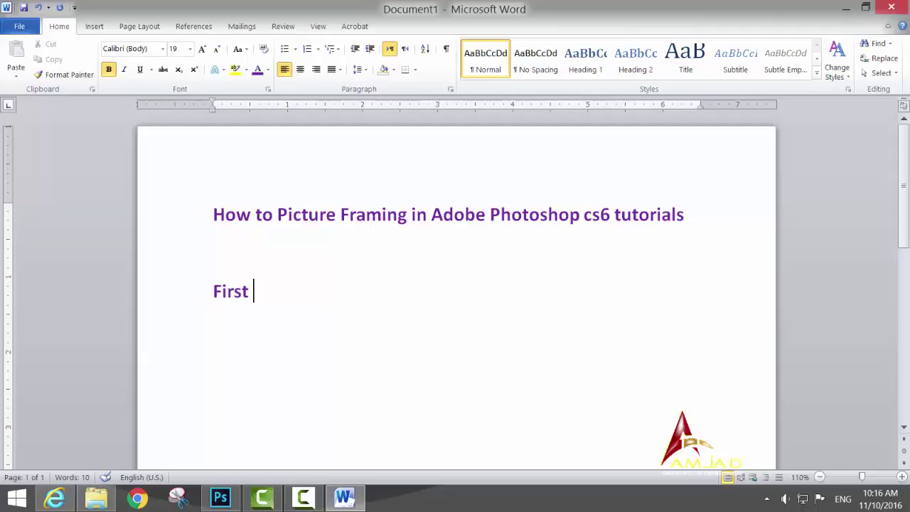
{"action": "type", "text": "download"}
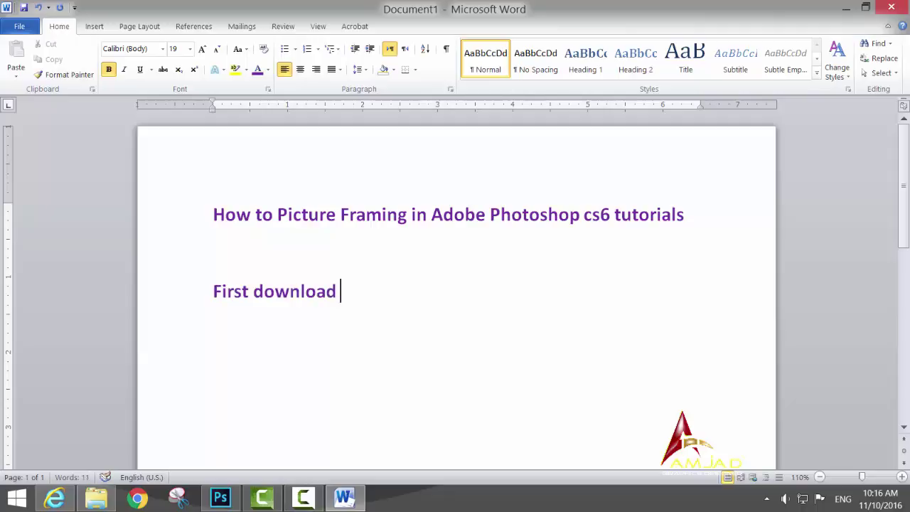
{"action": "type", "text": "to"}
{"action": "type", "text": " frame"}
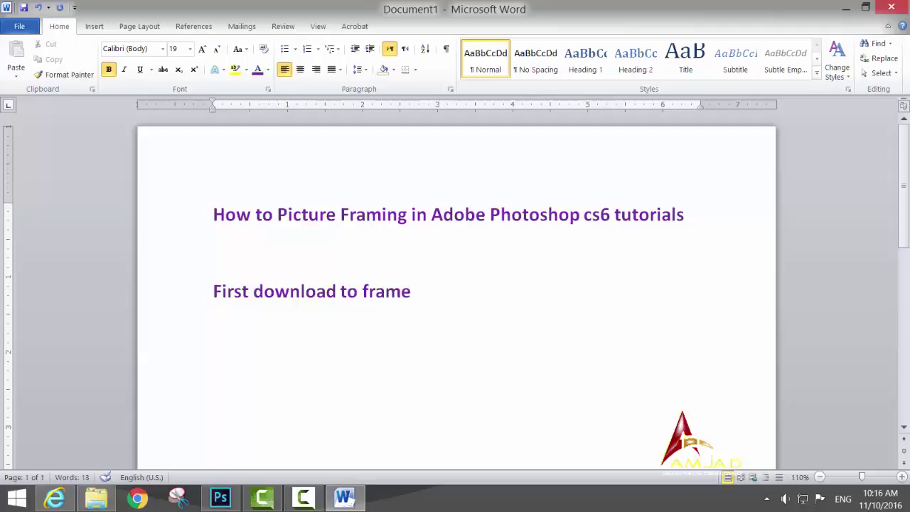
{"action": "type", "text": "n "}
{"action": "type", "text": "png f"}
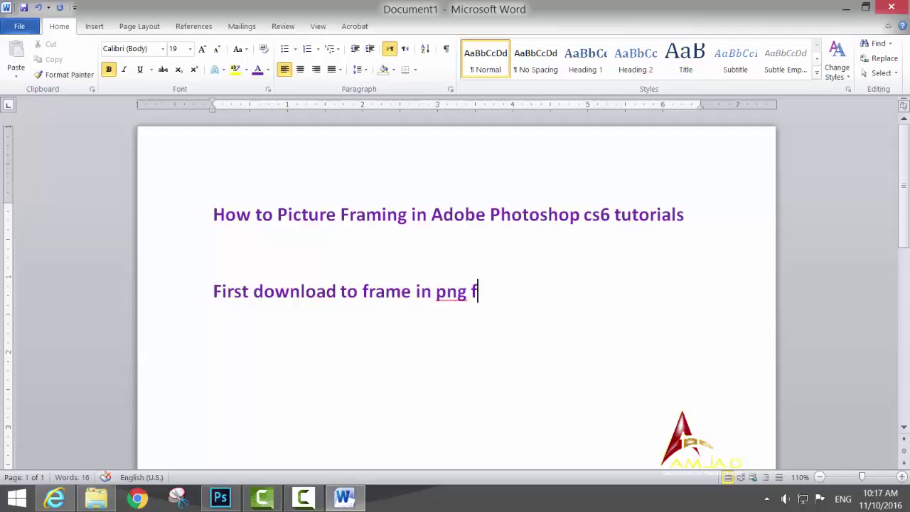
{"action": "type", "text": "o"}
{"action": "type", "text": "rm"}
{"action": "type", "text": "ate"}
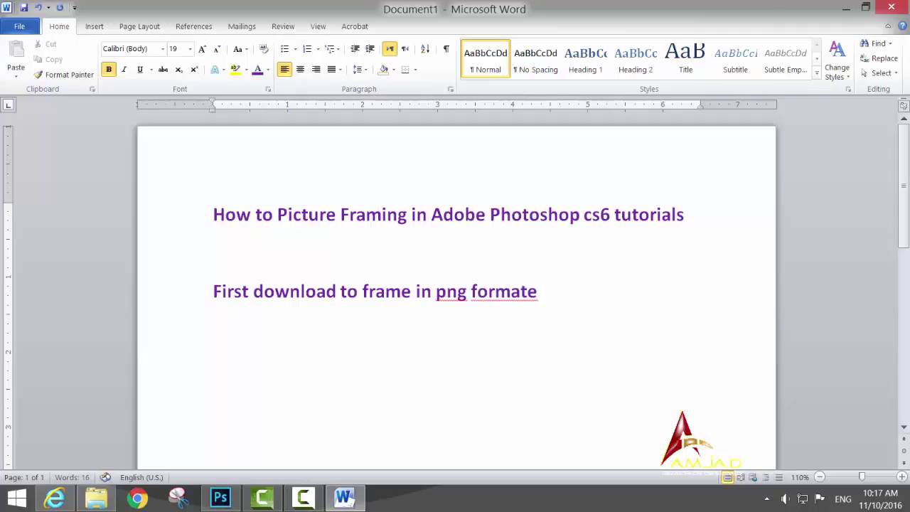
{"action": "key", "text": "BackSpace"}
{"action": "type", "text": "t"}
{"action": "type", "text": "("}
{"action": "key", "text": "Right"}
{"action": "key", "text": "Right"}
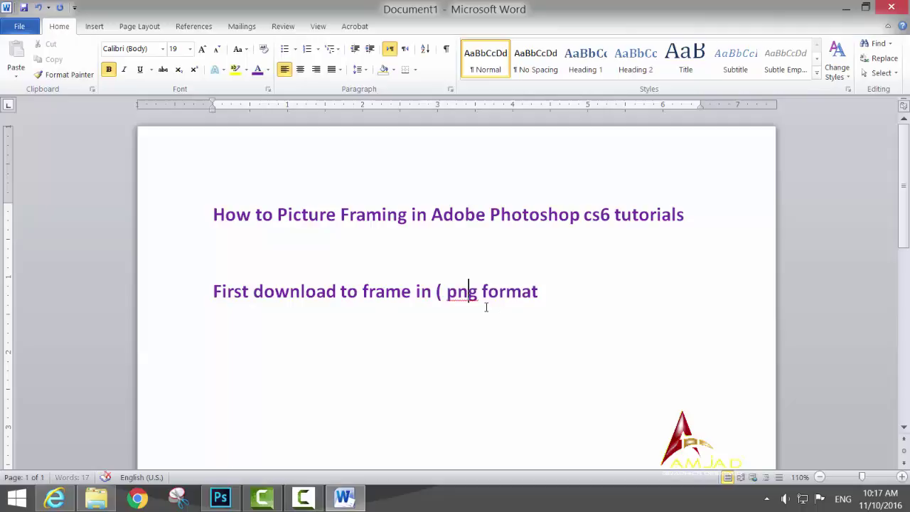
{"action": "key", "text": "Right"}
{"action": "type", "text": ")"}
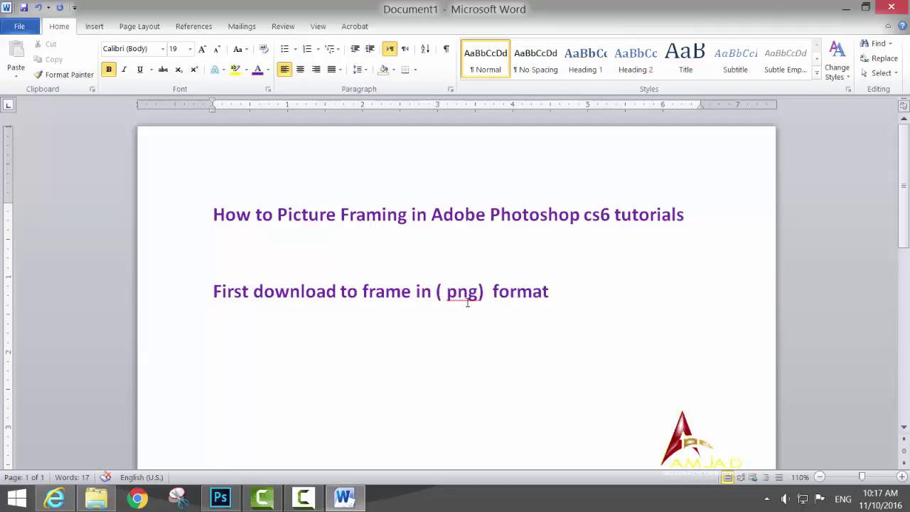
{"action": "left_click", "coordinate": [845, 10]}
- Search Google for 'frames.png'
{"action": "left_click", "coordinate": [54, 498]}
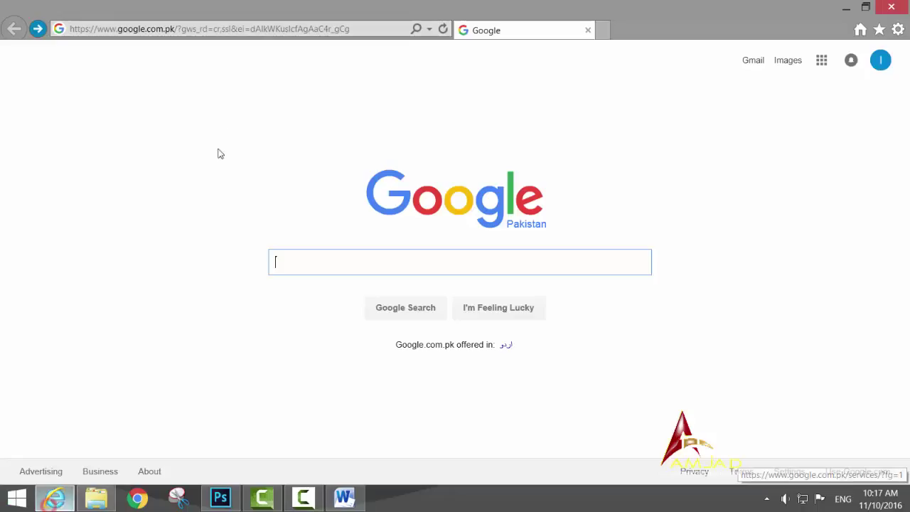
{"action": "type", "text": "f"}
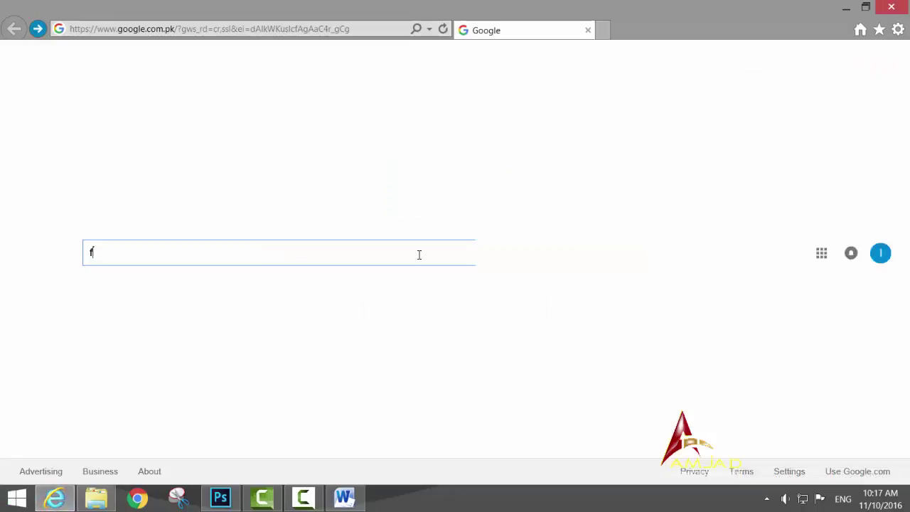
{"action": "type", "text": "rames"}
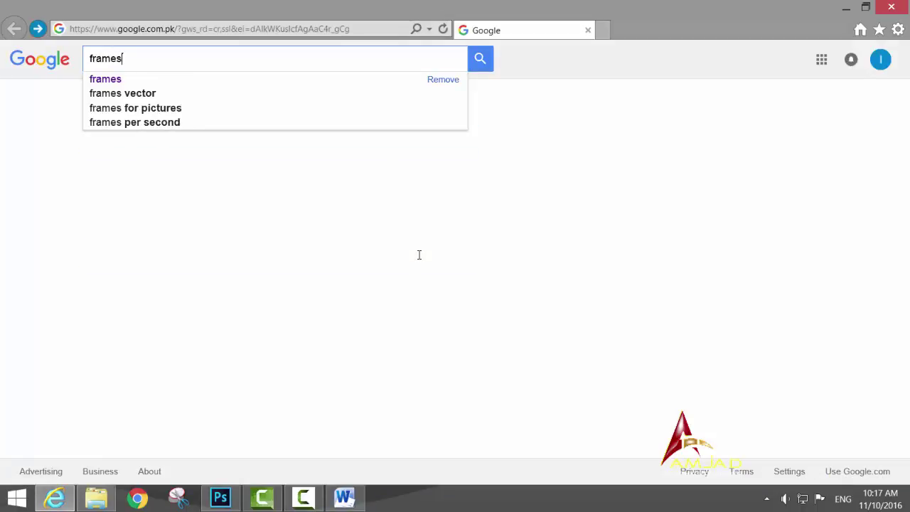
{"action": "type", "text": ".p"}
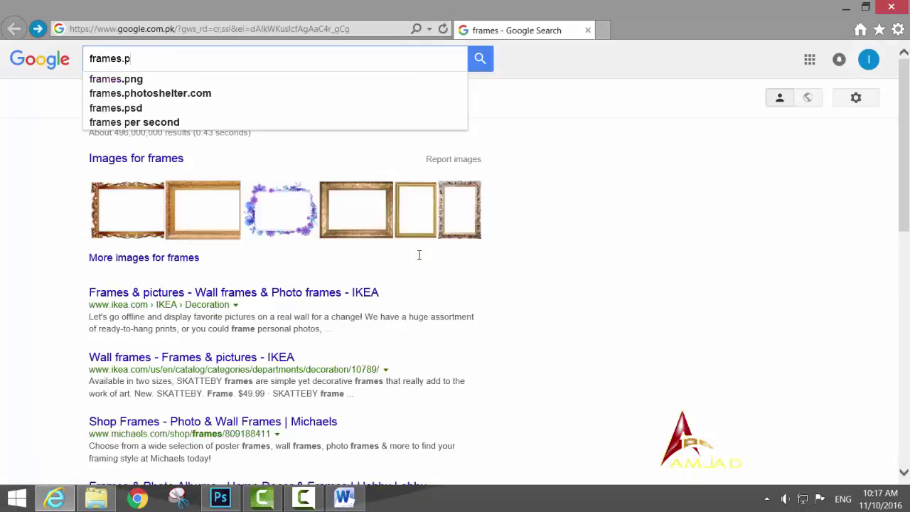
{"action": "type", "text": "ng"}
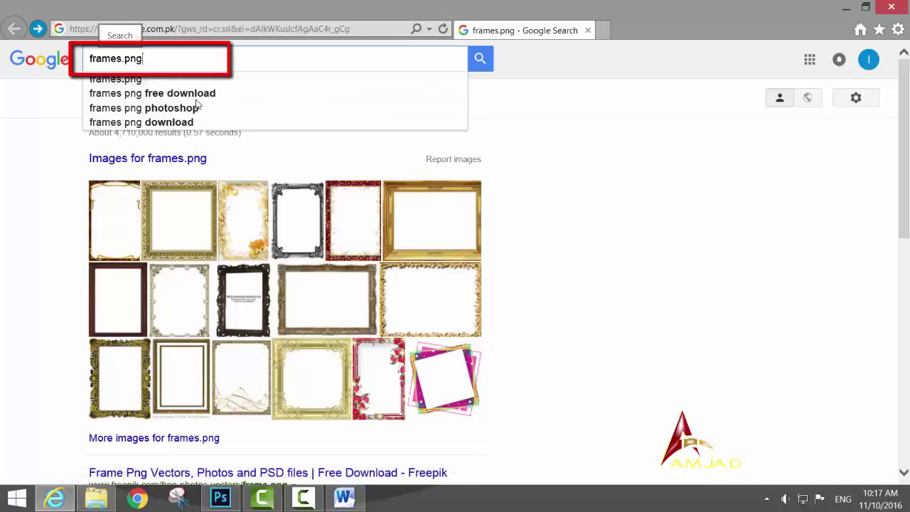
{"action": "left_click", "coordinate": [612, 132]}
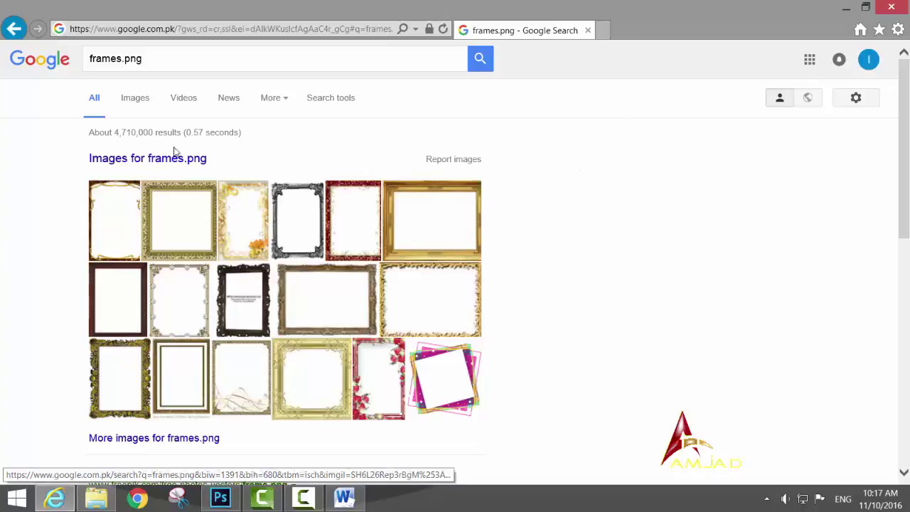
- Show only Large-size image results for frames.png and scroll through them
{"action": "left_click", "coordinate": [134, 100]}
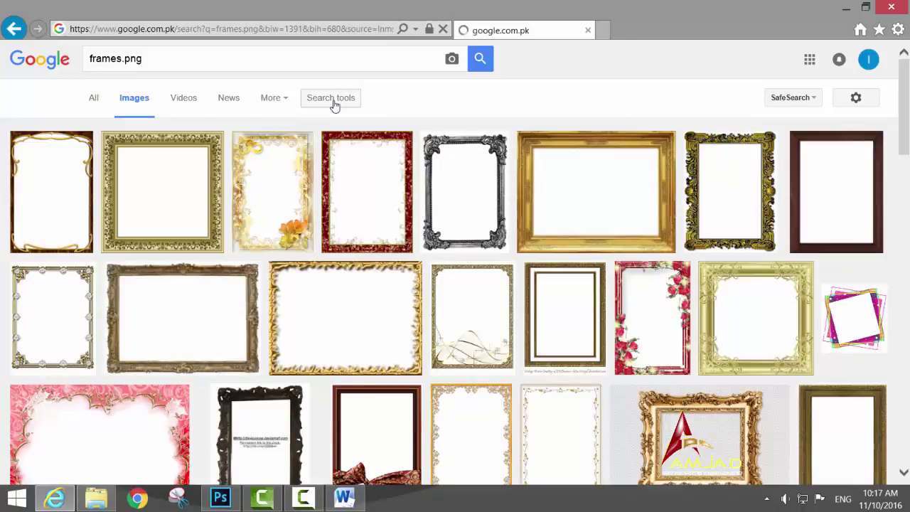
{"action": "left_click", "coordinate": [332, 102]}
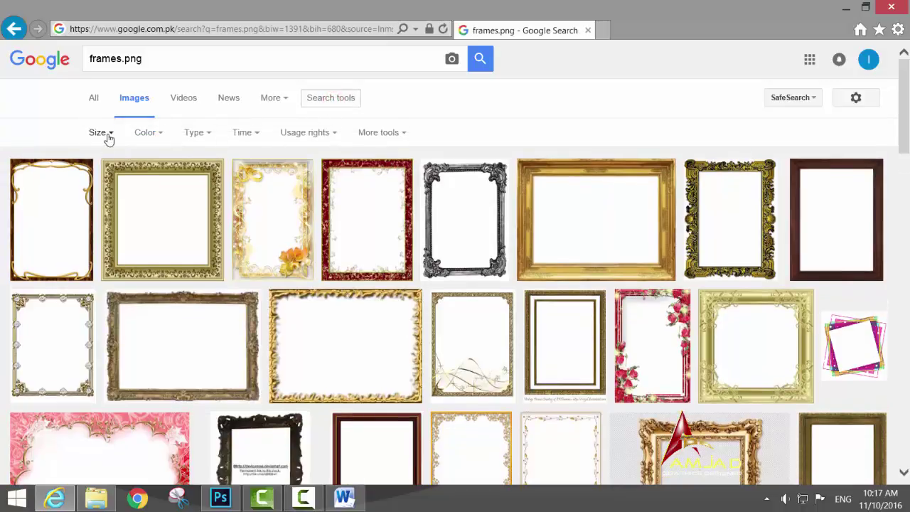
{"action": "left_click", "coordinate": [105, 133]}
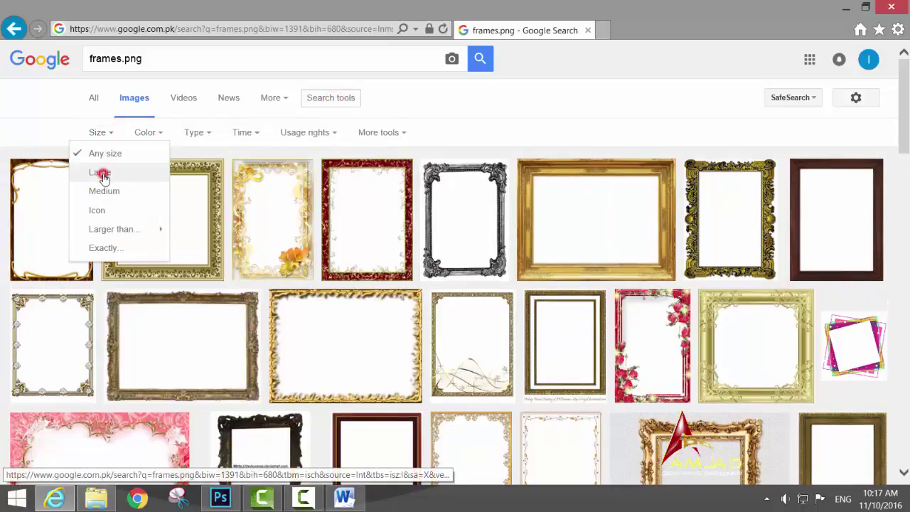
{"action": "left_click", "coordinate": [103, 173]}
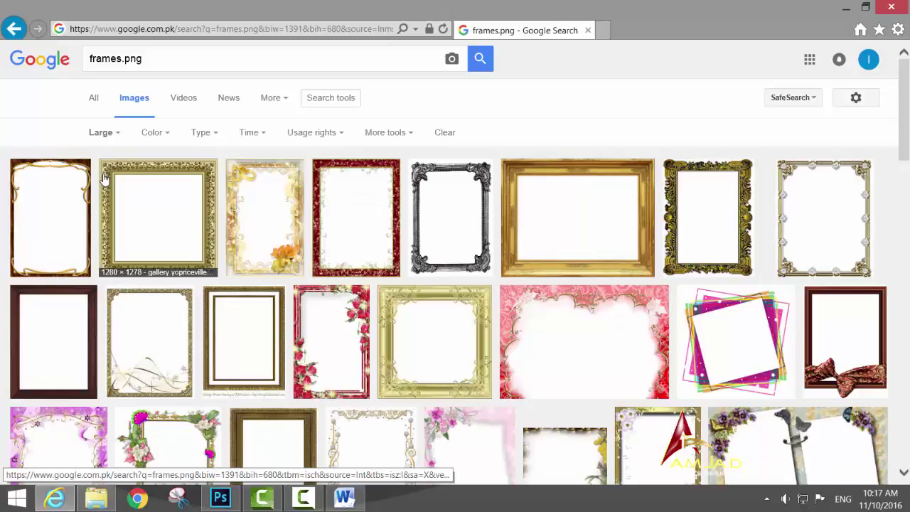
{"action": "scroll", "coordinate": [265, 185], "scroll_direction": "down", "scroll_amount": 2}
{"action": "scroll", "coordinate": [366, 234], "scroll_direction": "down", "scroll_amount": 1}
{"action": "scroll", "coordinate": [489, 315], "scroll_direction": "down", "scroll_amount": 2}
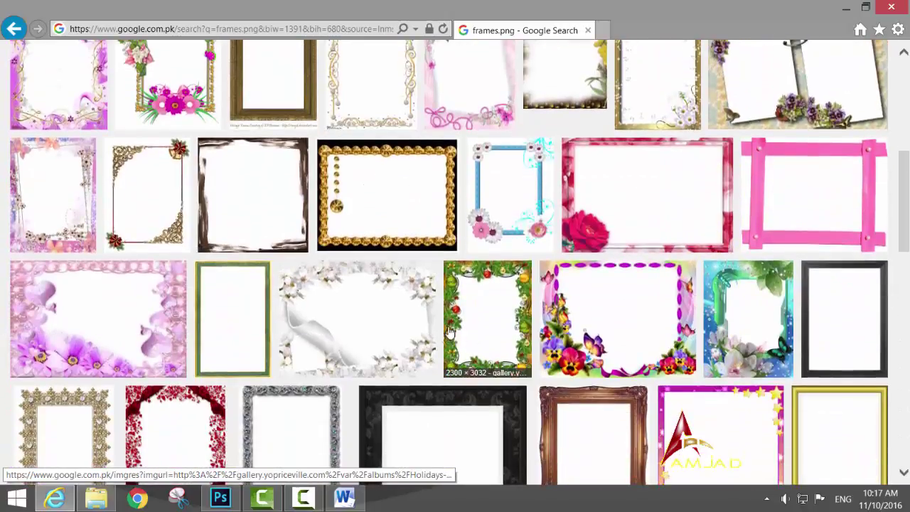
{"action": "scroll", "coordinate": [489, 316], "scroll_direction": "down", "scroll_amount": 3}
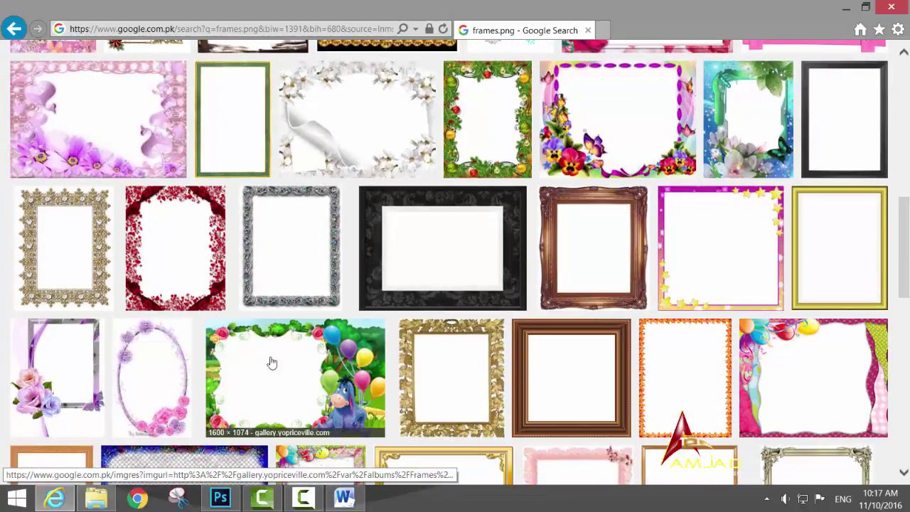
{"action": "scroll", "coordinate": [553, 298], "scroll_direction": "down", "scroll_amount": 1}
{"action": "scroll", "coordinate": [294, 320], "scroll_direction": "down", "scroll_amount": 2}
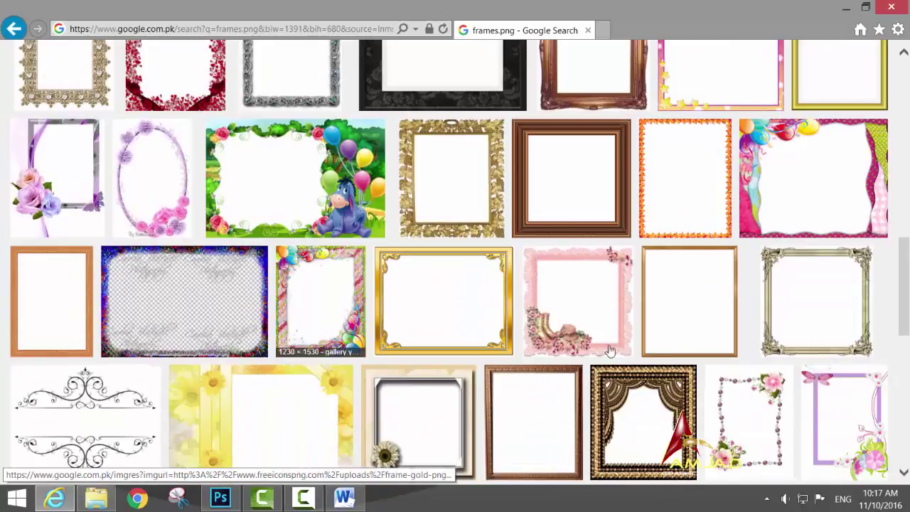
{"action": "scroll", "coordinate": [346, 338], "scroll_direction": "down", "scroll_amount": 2}
- Switch to Photoshop and place the Pictures folder window over the workspace
{"action": "key", "text": "alt+Tab"}
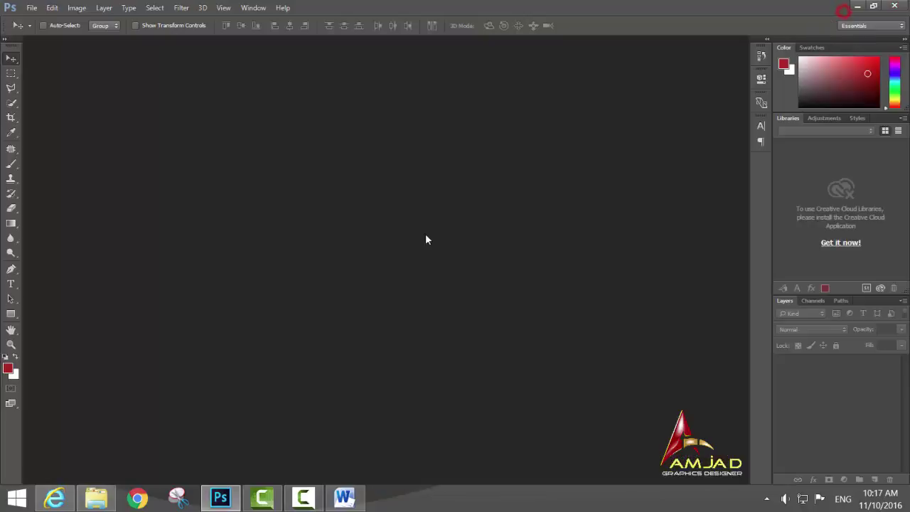
{"action": "left_click", "coordinate": [225, 502]}
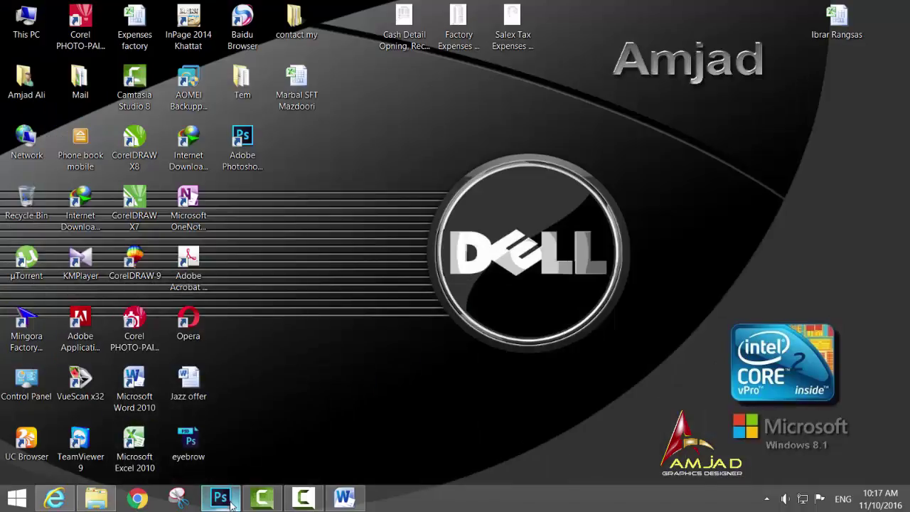
{"action": "left_click", "coordinate": [225, 502]}
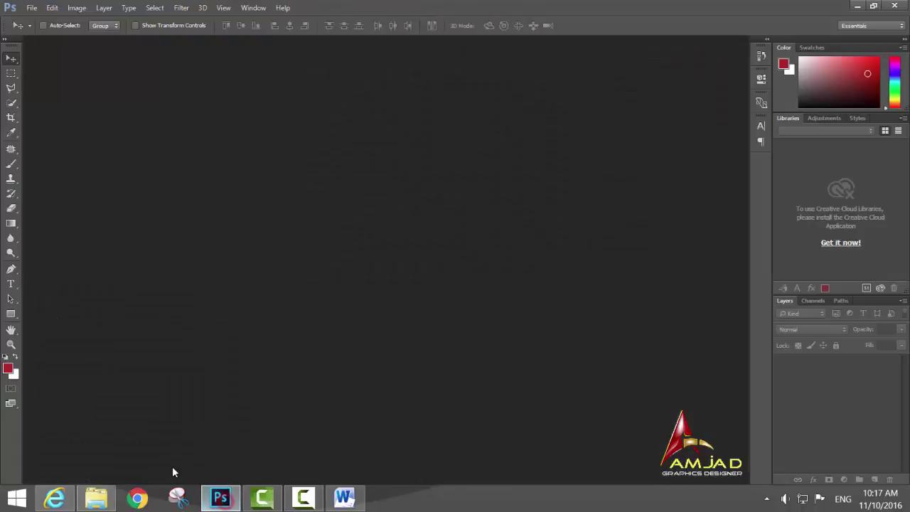
{"action": "left_click", "coordinate": [99, 498]}
{"action": "scroll", "coordinate": [350, 315], "scroll_direction": "down", "scroll_amount": 10}
{"action": "scroll", "coordinate": [350, 315], "scroll_direction": "up", "scroll_amount": 10}
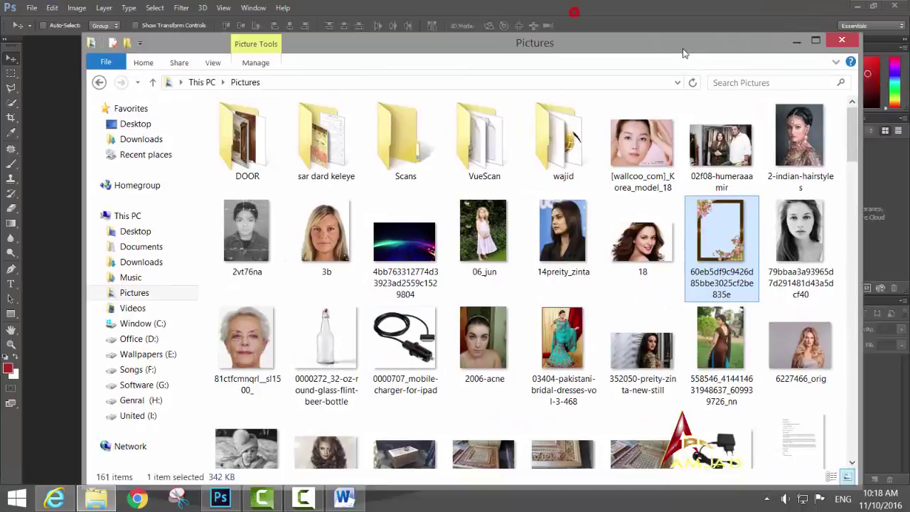
{"action": "left_click_drag", "start_coordinate": [578, 26], "coordinate": [712, 65]}
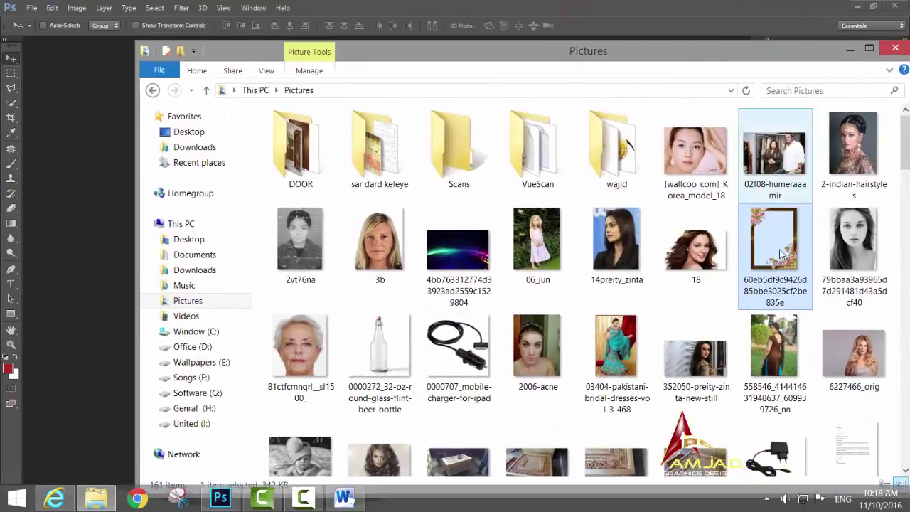
- Open the pink-rose frame PNG in Photoshop as an enlarged floating document window
{"action": "mouse_move", "coordinate": [774, 242]}
{"action": "left_mouse_down"}
{"action": "mouse_move", "coordinate": [462, 373]}
{"action": "mouse_move", "coordinate": [90, 305]}
{"action": "left_mouse_up"}
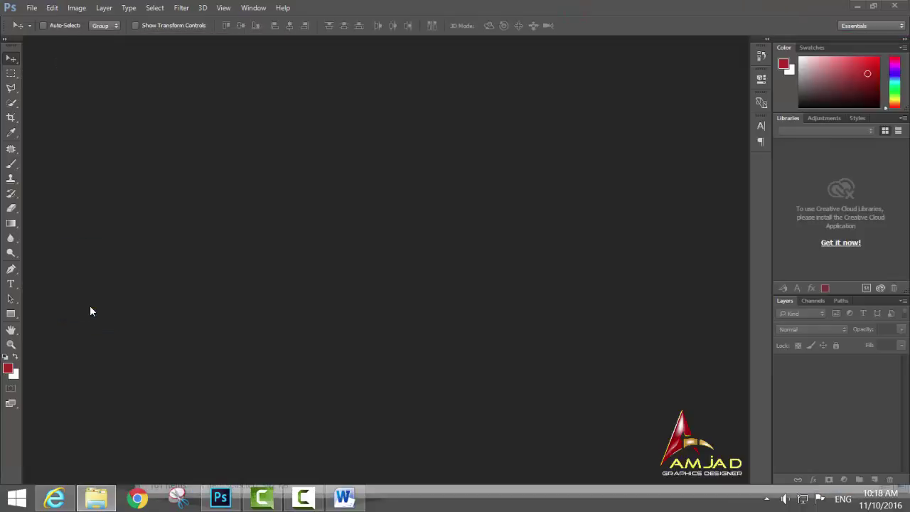
{"action": "left_click_drag", "start_coordinate": [135, 46], "coordinate": [410, 65]}
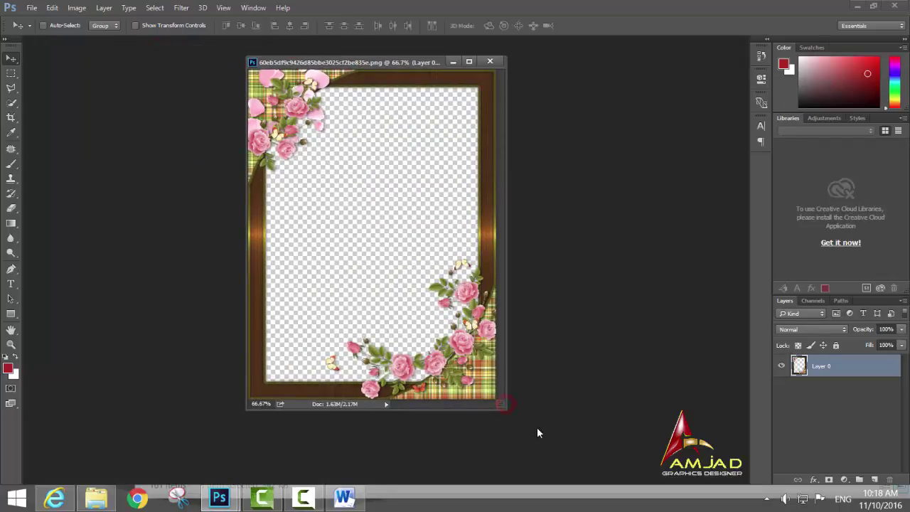
{"action": "left_click_drag", "start_coordinate": [501, 404], "coordinate": [521, 425]}
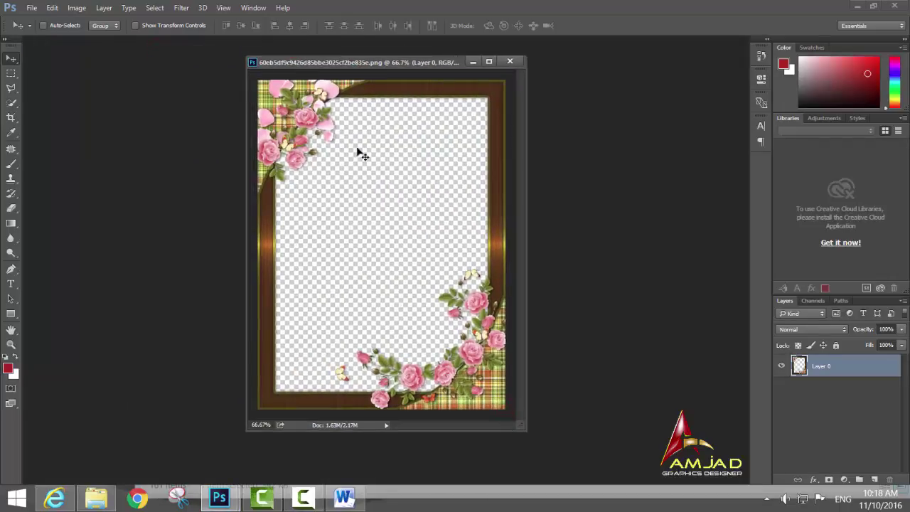
{"action": "left_click_drag", "start_coordinate": [355, 65], "coordinate": [476, 68]}
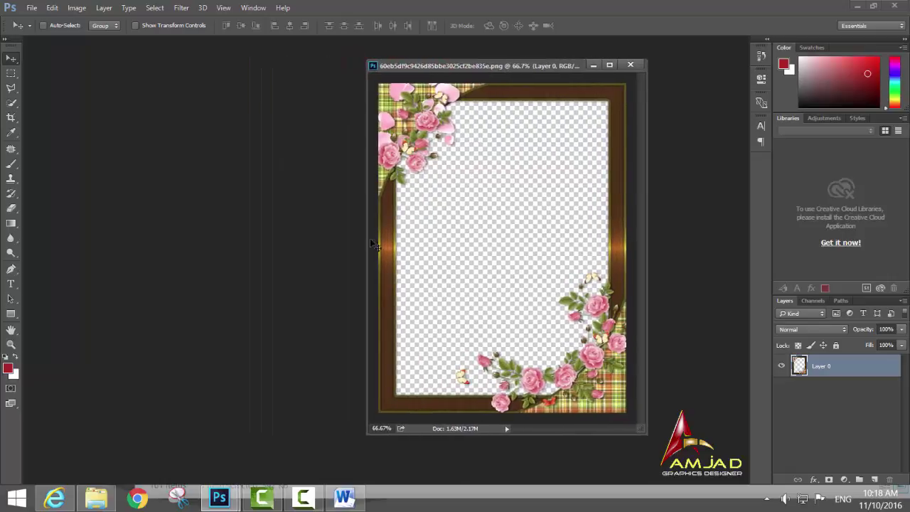
- Open the girl's portrait jpg in Photoshop from the Pictures folder
{"action": "left_click", "coordinate": [96, 497]}
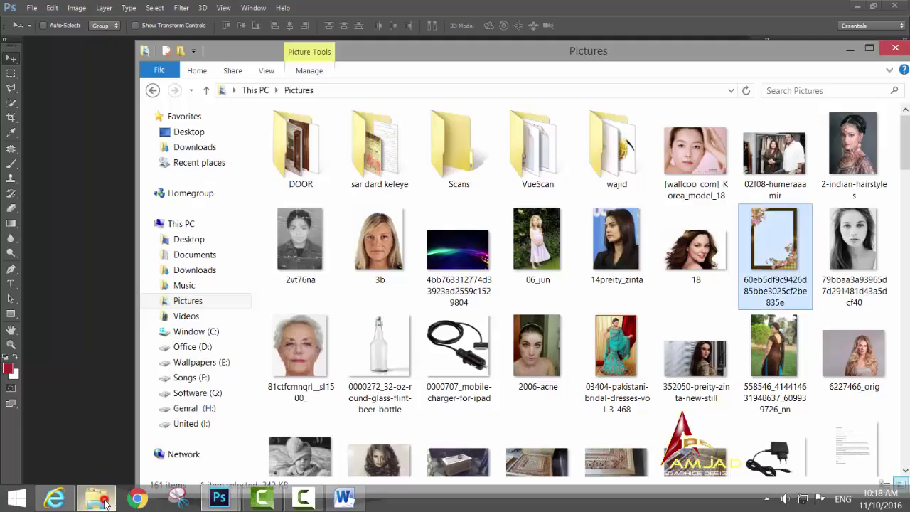
{"action": "scroll", "coordinate": [414, 291], "scroll_direction": "down", "scroll_amount": 5}
{"action": "scroll", "coordinate": [414, 292], "scroll_direction": "down", "scroll_amount": 10}
{"action": "scroll", "coordinate": [414, 292], "scroll_direction": "down", "scroll_amount": 5}
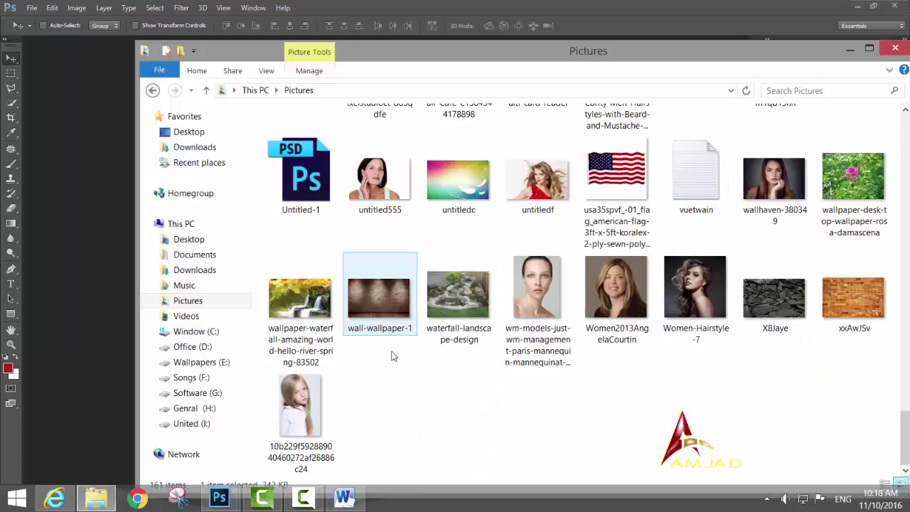
{"action": "mouse_move", "coordinate": [300, 402]}
{"action": "left_mouse_down"}
{"action": "mouse_move", "coordinate": [179, 377]}
{"action": "mouse_move", "coordinate": [91, 298]}
{"action": "left_mouse_up"}
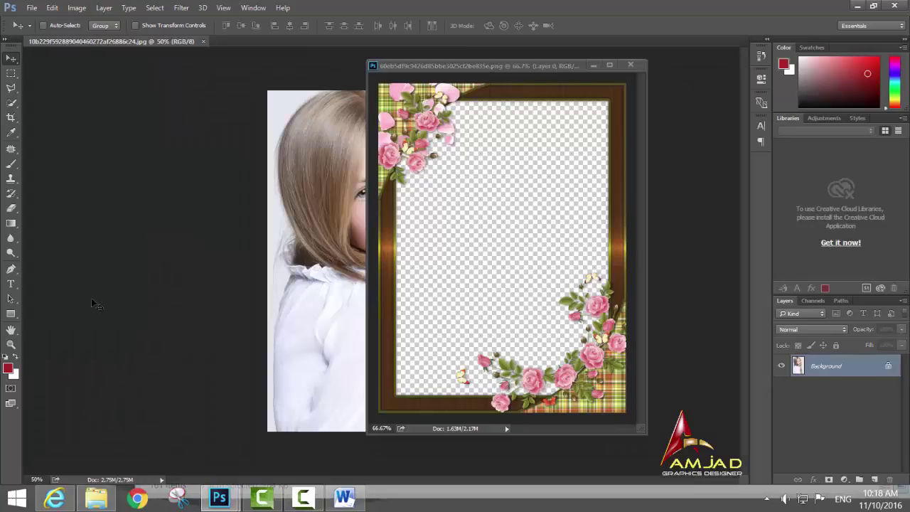
{"action": "left_click", "coordinate": [92, 501]}
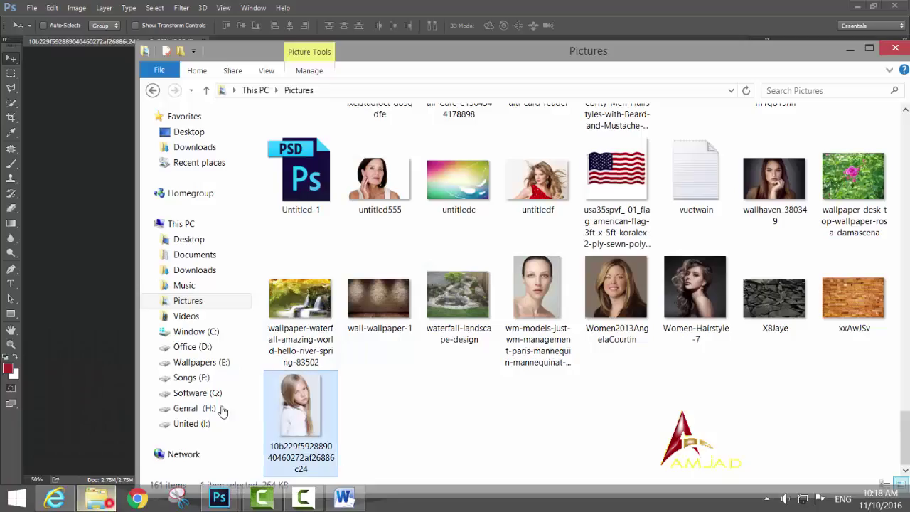
{"action": "left_click", "coordinate": [848, 46]}
- Float the portrait window and drag the photo onto the frame document as Layer 1
{"action": "left_click", "coordinate": [170, 46]}
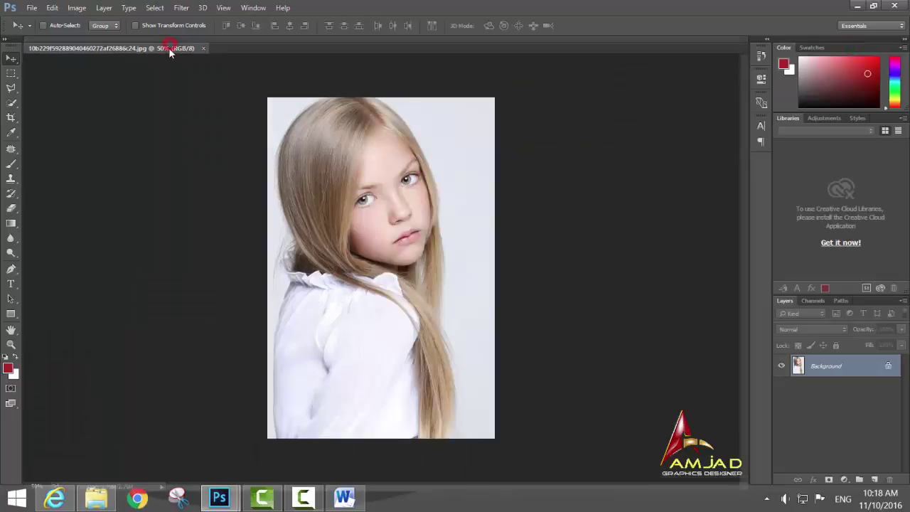
{"action": "left_click_drag", "start_coordinate": [169, 48], "coordinate": [237, 57]}
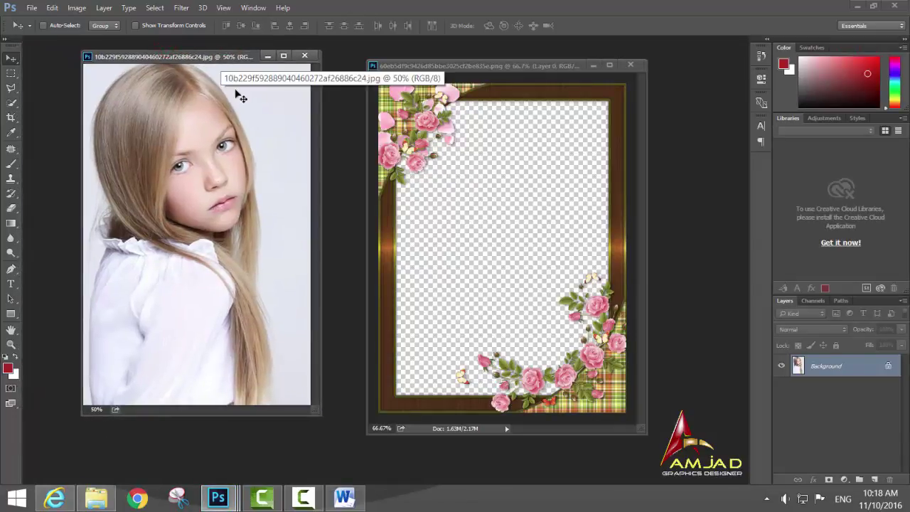
{"action": "left_click_drag", "start_coordinate": [213, 57], "coordinate": [201, 59]}
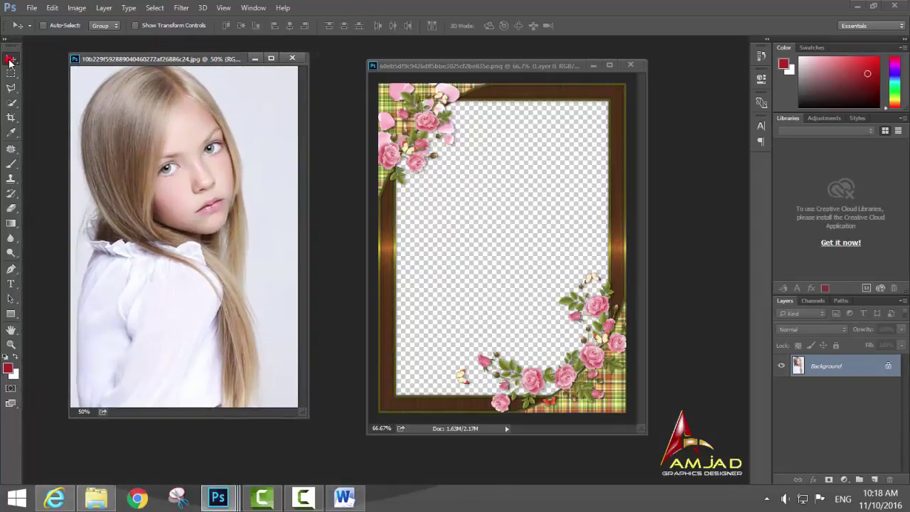
{"action": "left_click_drag", "start_coordinate": [160, 149], "coordinate": [324, 253]}
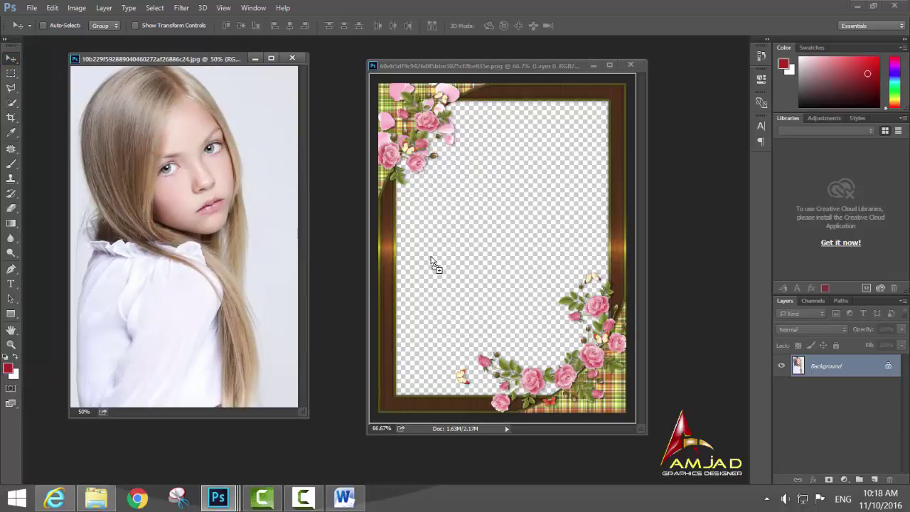
{"action": "left_click_drag", "start_coordinate": [324, 252], "coordinate": [473, 254]}
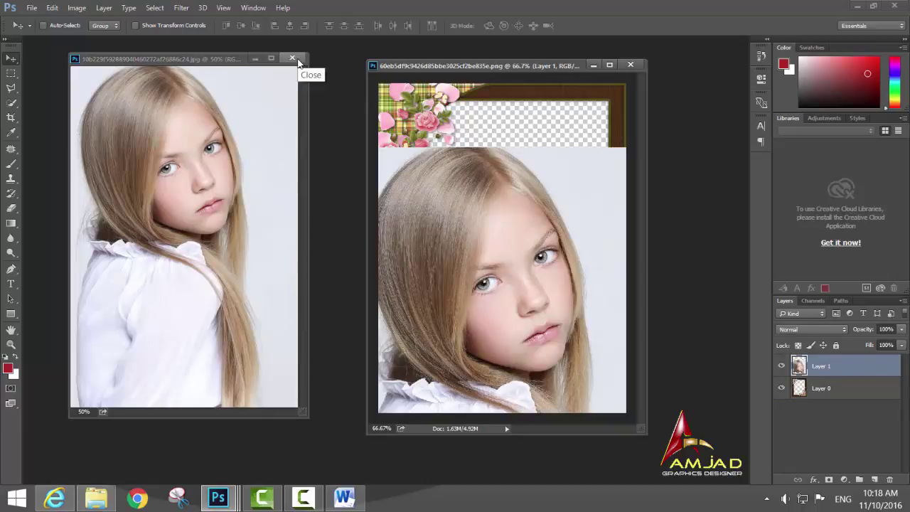
- Close the original photo, rearrange the frame window, and nudge the portrait upward
{"action": "left_click", "coordinate": [291, 58]}
{"action": "left_click_drag", "start_coordinate": [469, 212], "coordinate": [471, 199]}
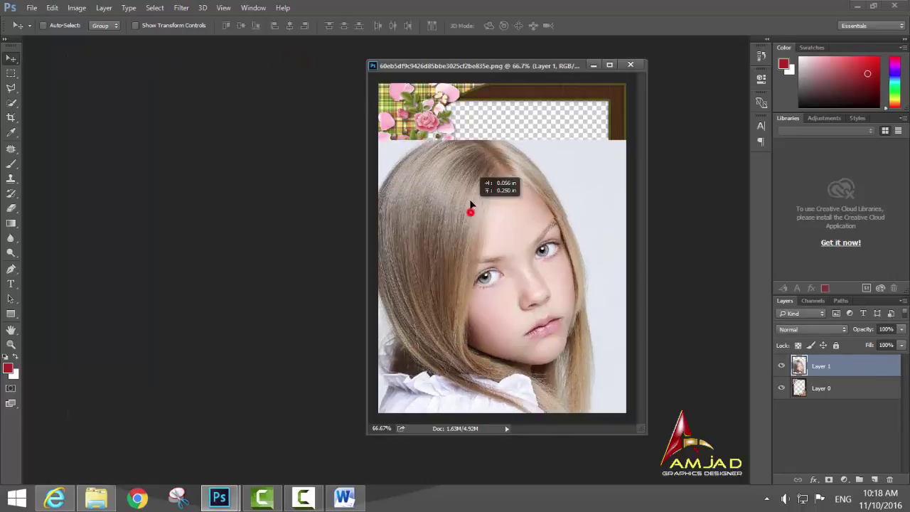
{"action": "left_click_drag", "start_coordinate": [463, 71], "coordinate": [311, 72]}
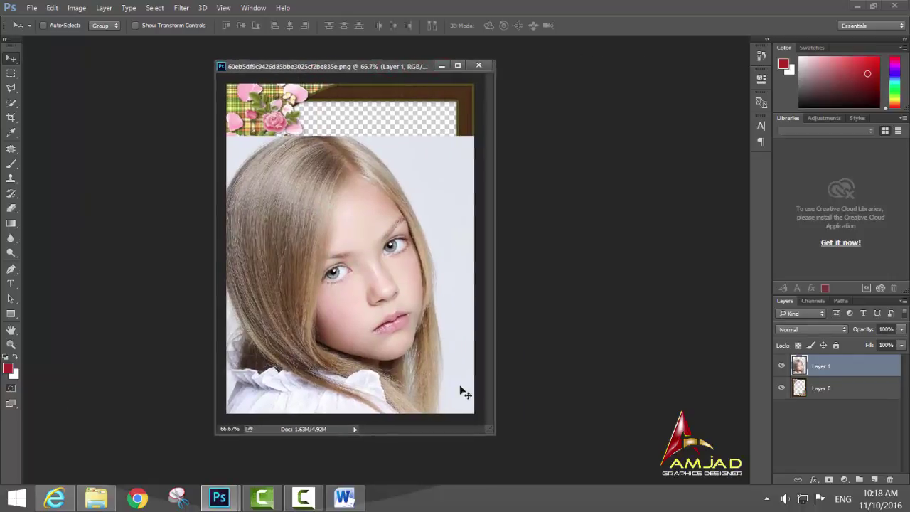
{"action": "left_click_drag", "start_coordinate": [492, 430], "coordinate": [513, 442]}
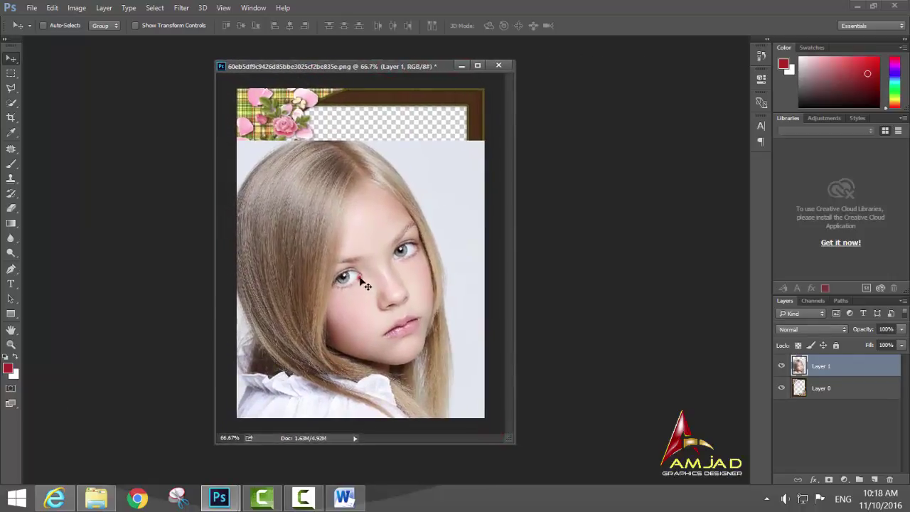
{"action": "left_click_drag", "start_coordinate": [345, 285], "coordinate": [369, 257]}
- Scale the portrait proportionally to about 71% and place it inside the frame opening
{"action": "key", "text": "ctrl+t"}
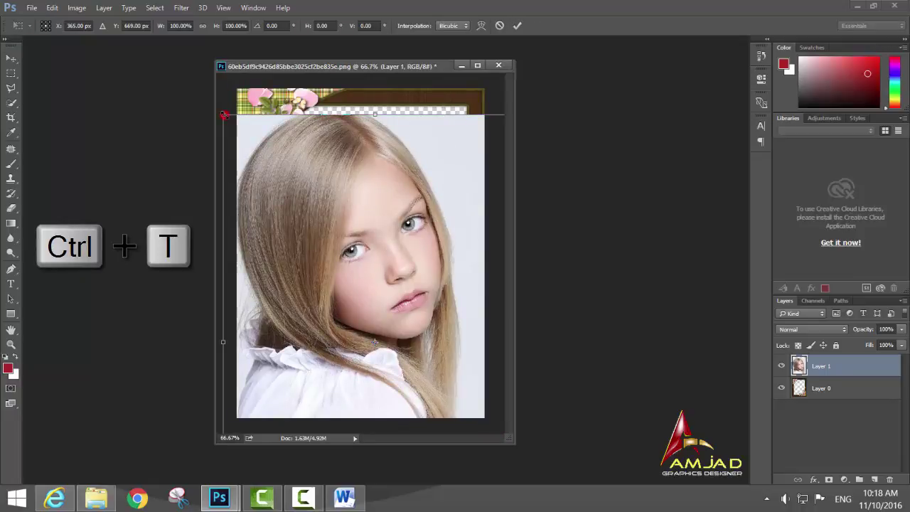
{"action": "left_click_drag", "start_coordinate": [224, 114], "coordinate": [311, 246]}
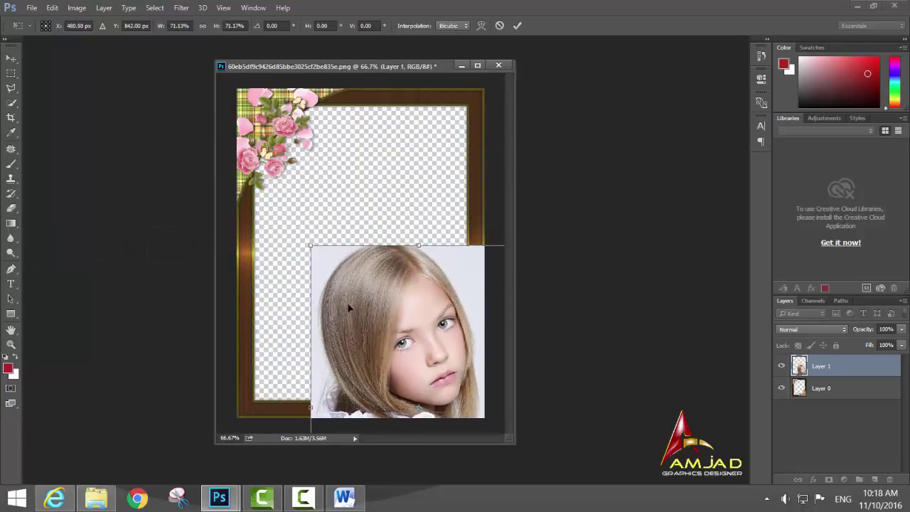
{"action": "left_click_drag", "start_coordinate": [348, 307], "coordinate": [292, 168]}
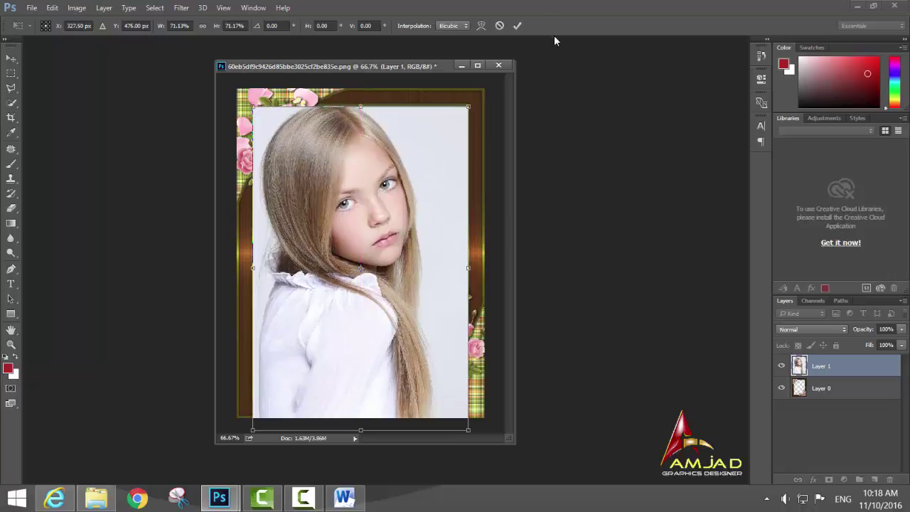
{"action": "left_click", "coordinate": [519, 26]}
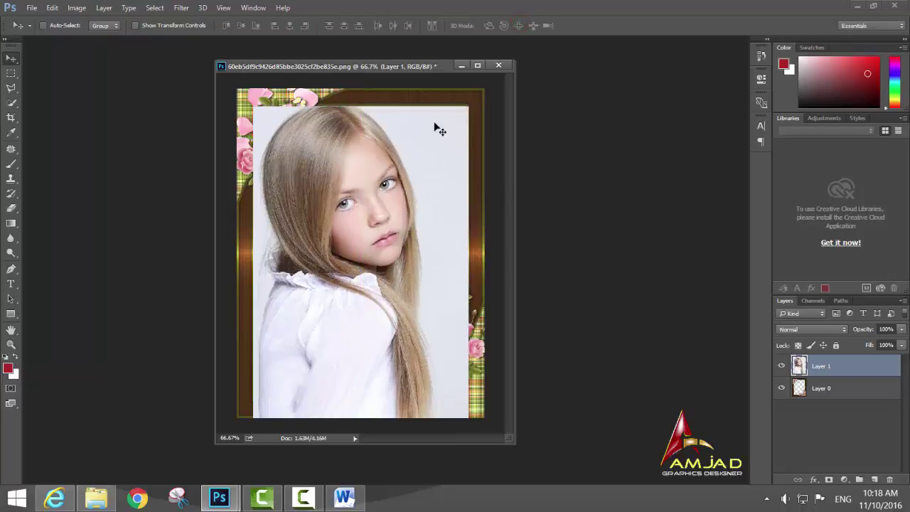
- Lower the portrait and bring the rose frame's Layer 0 to the front
{"action": "left_click_drag", "start_coordinate": [373, 148], "coordinate": [345, 169]}
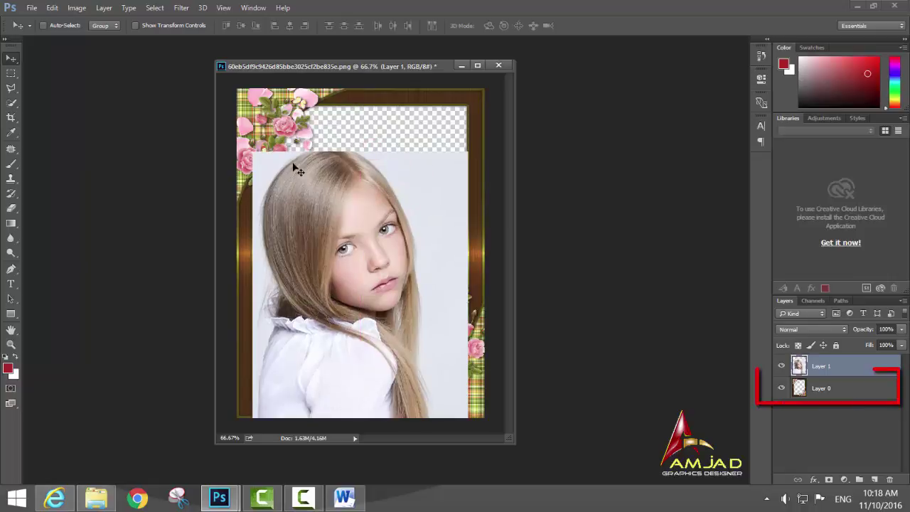
{"action": "left_click", "coordinate": [816, 389]}
{"action": "left_click", "coordinate": [69, 9]}
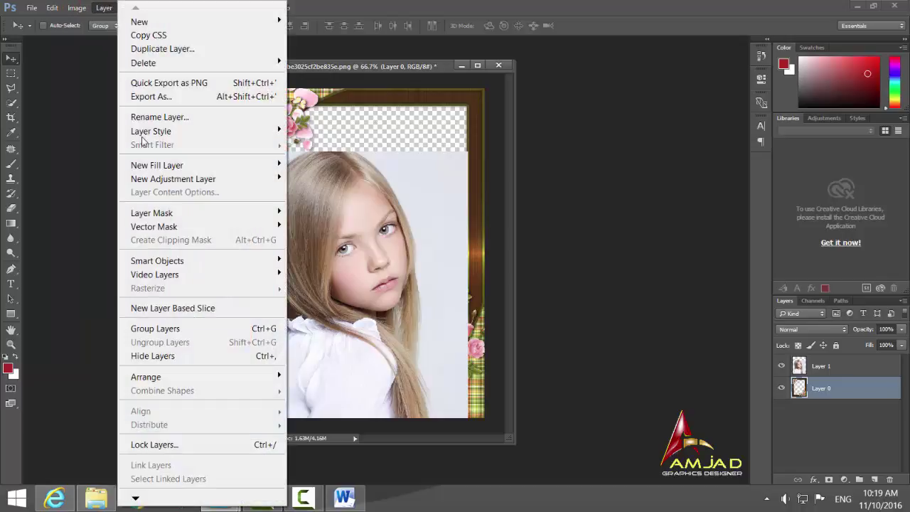
{"action": "mouse_move", "coordinate": [145, 377]}
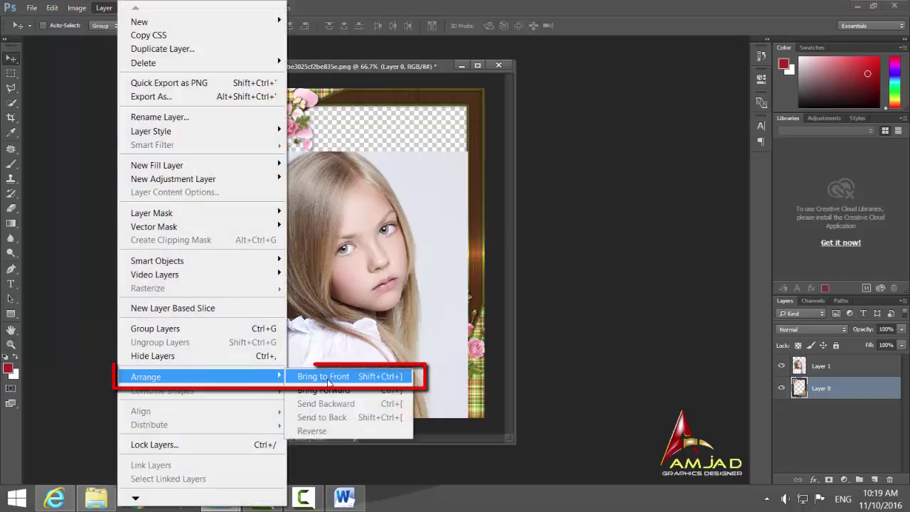
{"action": "left_click", "coordinate": [328, 377]}
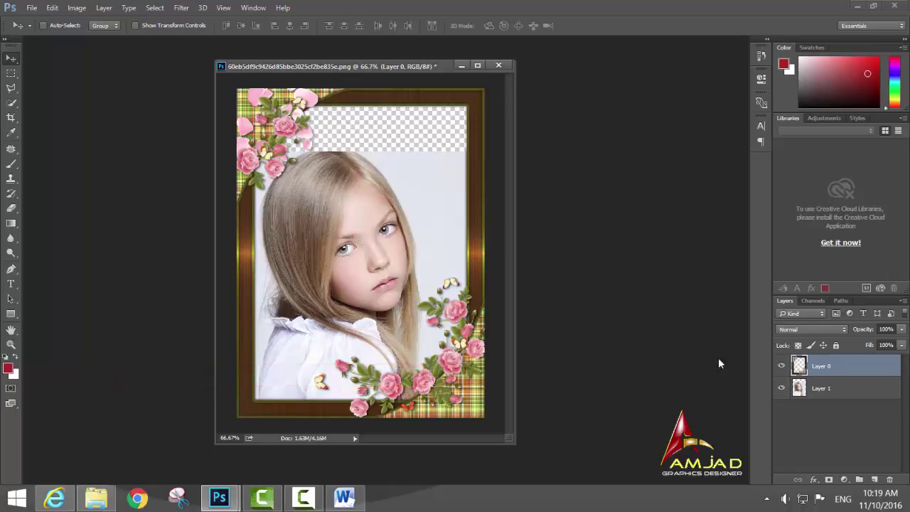
- Move the portrait layer up and shrink it to about 99.5% to fit the opening
{"action": "left_click", "coordinate": [814, 390]}
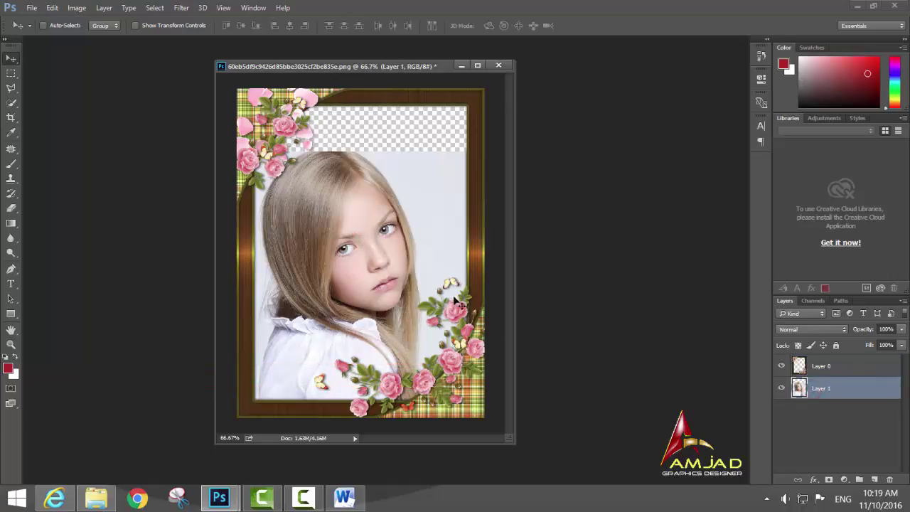
{"action": "mouse_move", "coordinate": [366, 288]}
{"action": "left_mouse_down"}
{"action": "mouse_move", "coordinate": [361, 227]}
{"action": "mouse_move", "coordinate": [370, 239]}
{"action": "left_mouse_up"}
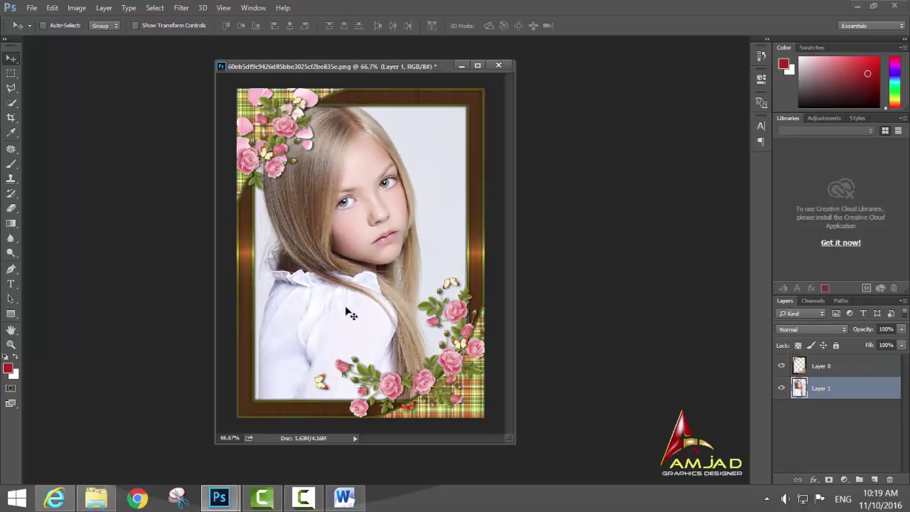
{"action": "key", "text": "ctrl+t"}
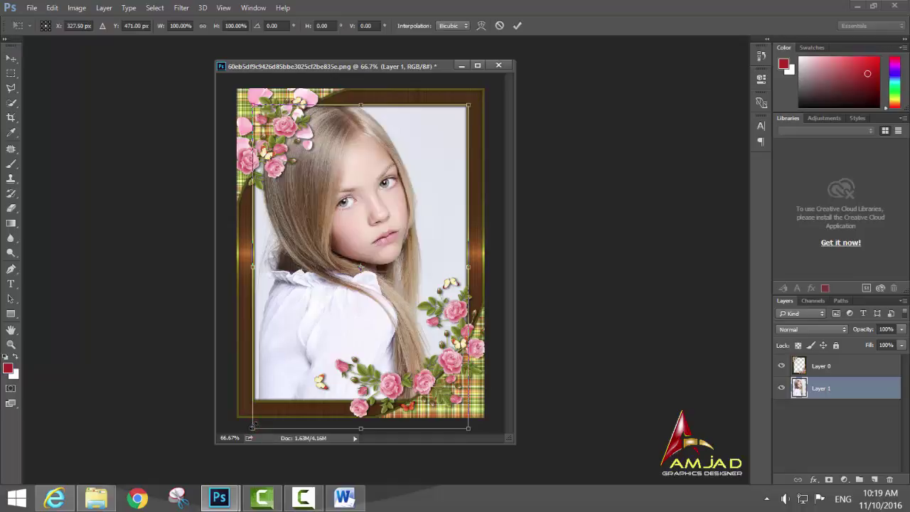
{"action": "left_click_drag", "start_coordinate": [253, 427], "coordinate": [254, 425]}
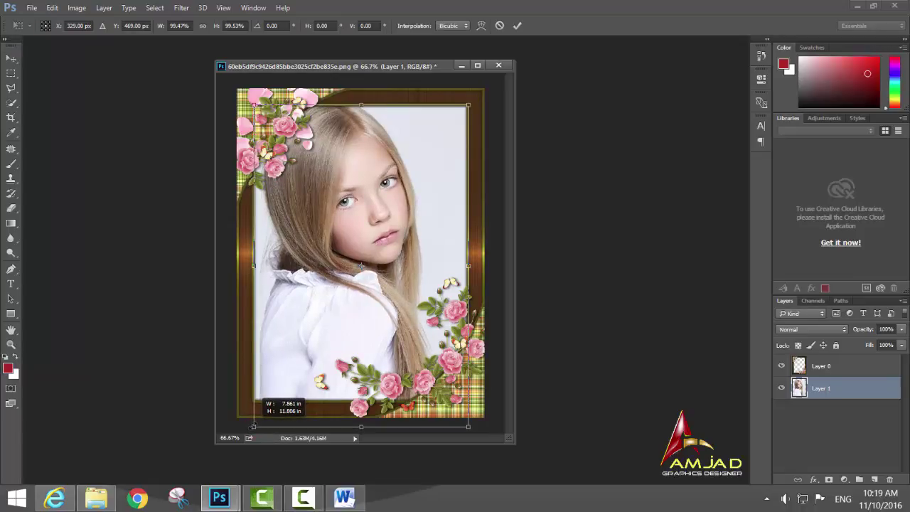
{"action": "left_click", "coordinate": [516, 27]}
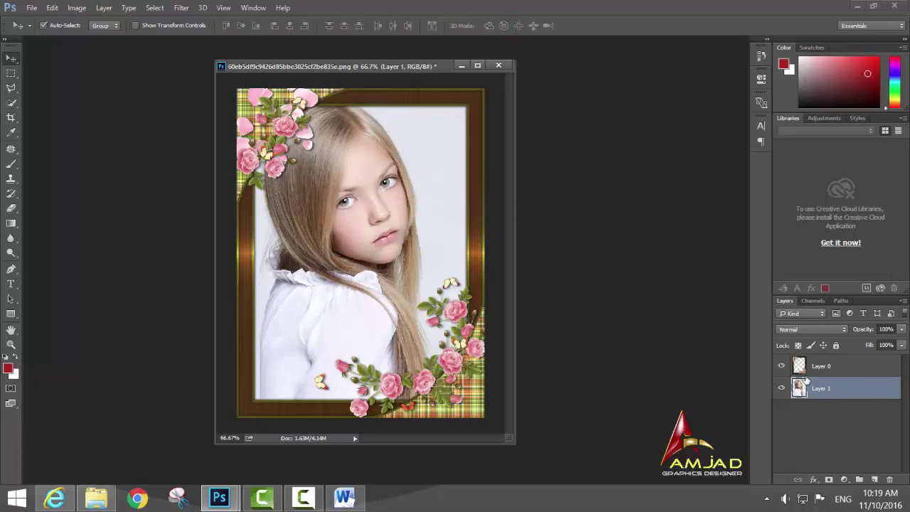
- Apply Levels with input values 0, 0.83 and 249 to the portrait
{"action": "key", "text": "ctrl+l"}
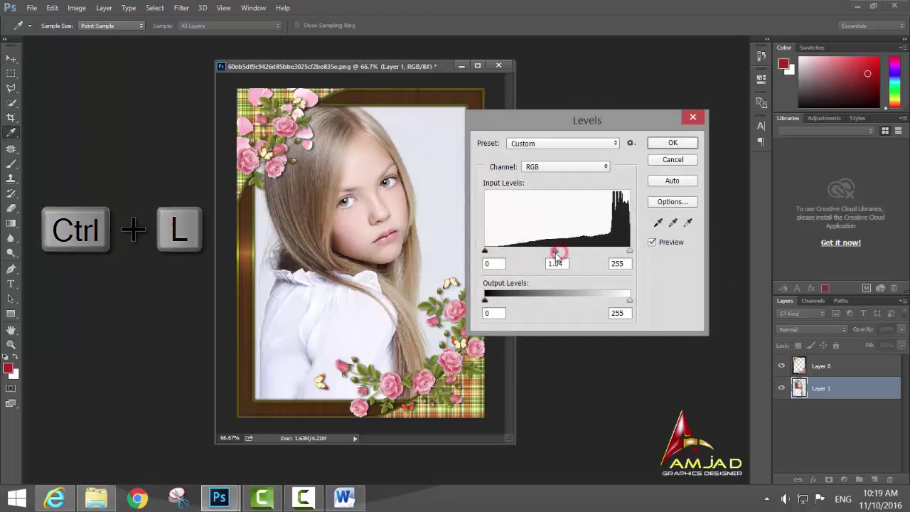
{"action": "left_click_drag", "start_coordinate": [560, 253], "coordinate": [566, 253]}
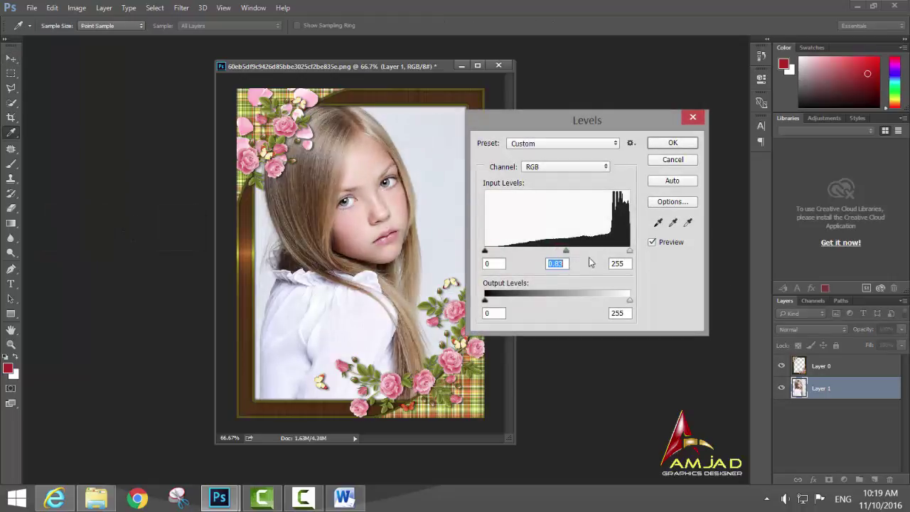
{"action": "left_click_drag", "start_coordinate": [628, 251], "coordinate": [626, 251]}
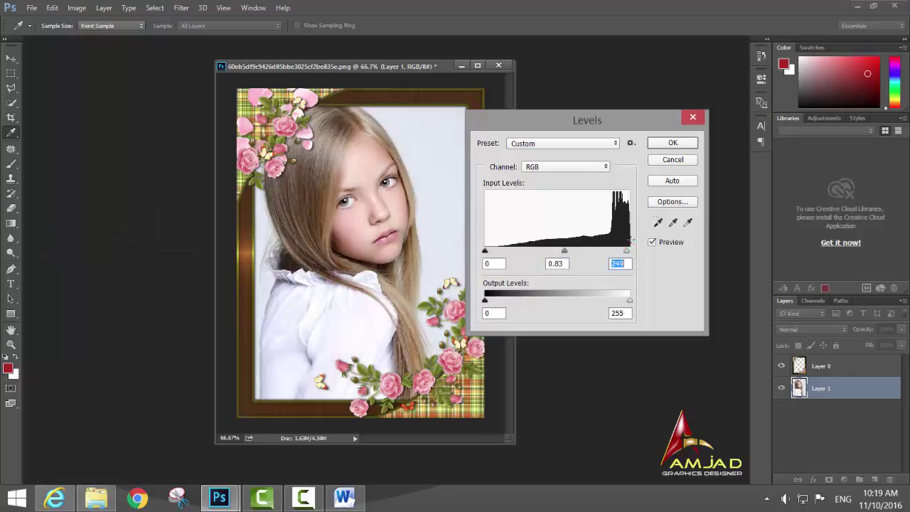
{"action": "left_click", "coordinate": [673, 144]}
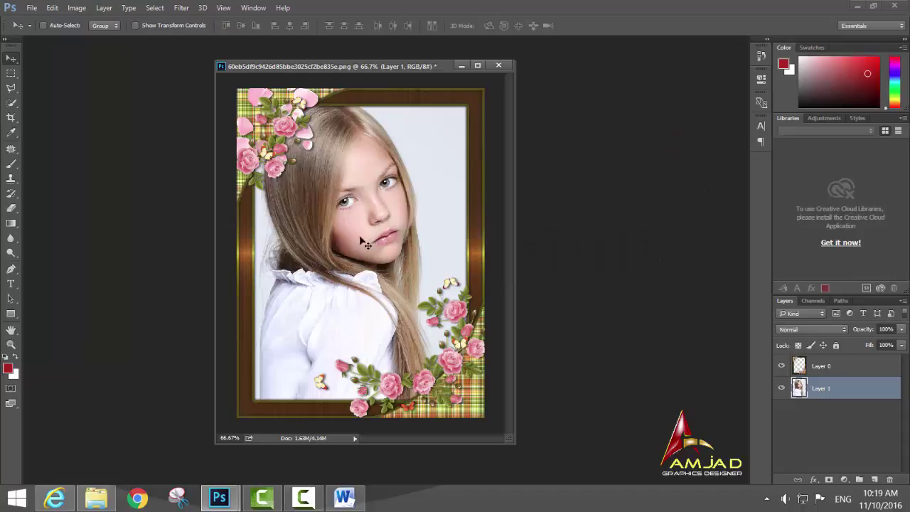
{"action": "key", "text": "ctrl+t"}
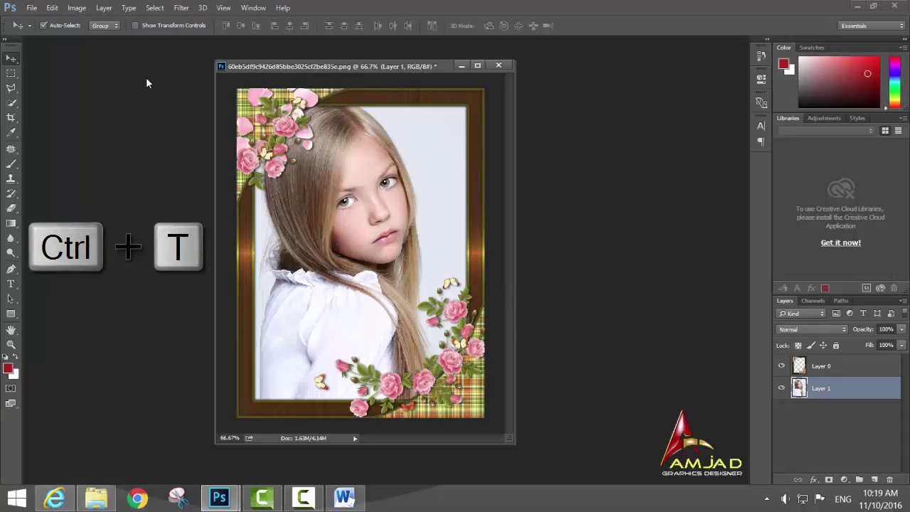
- Flip the portrait horizontally by setting its width to -100%
{"action": "key", "text": "ctrl+t"}
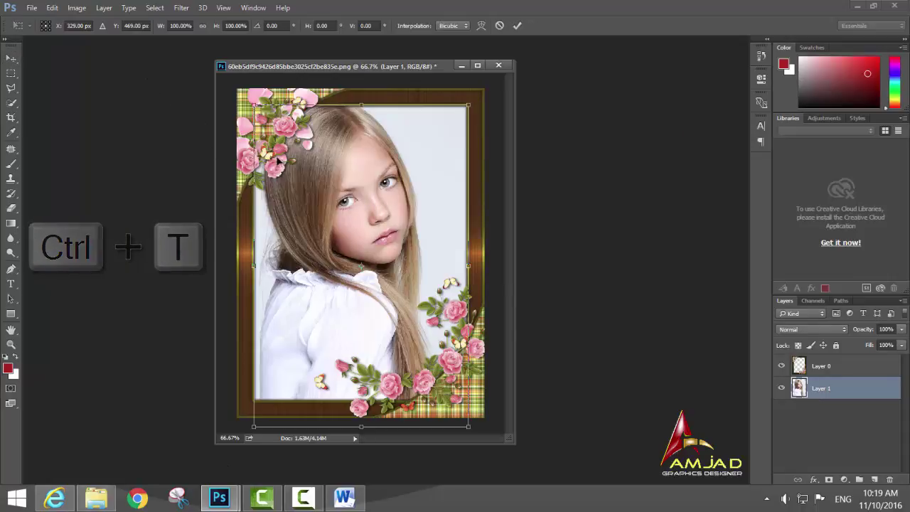
{"action": "left_click", "coordinate": [172, 26]}
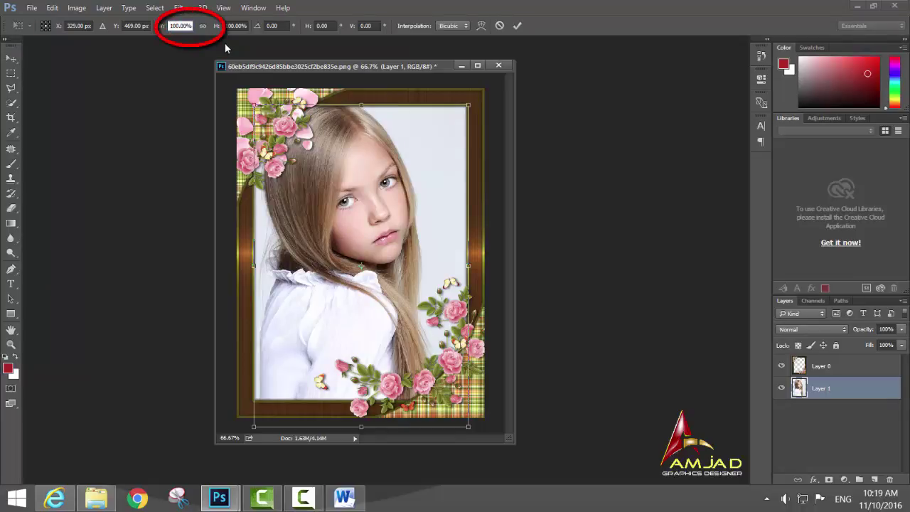
{"action": "type", "text": "-100"}
{"action": "key", "text": "Return"}
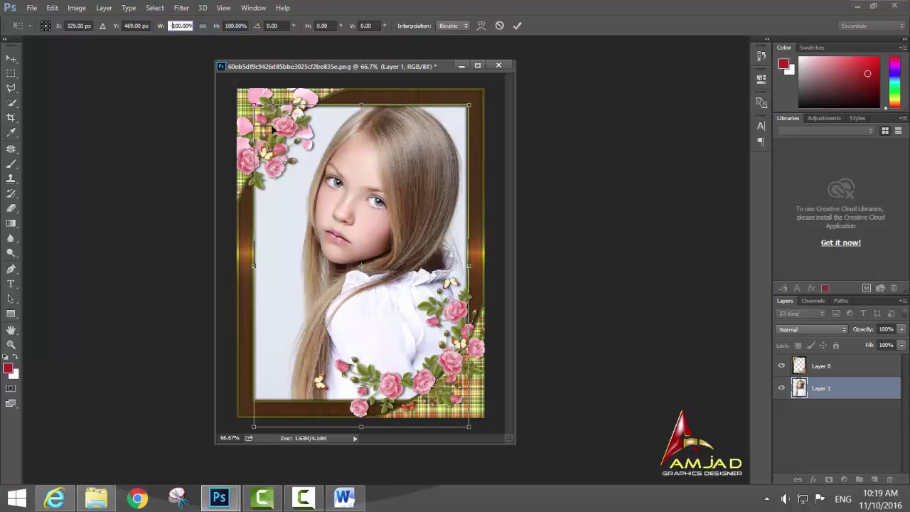
{"action": "left_click", "coordinate": [516, 26]}
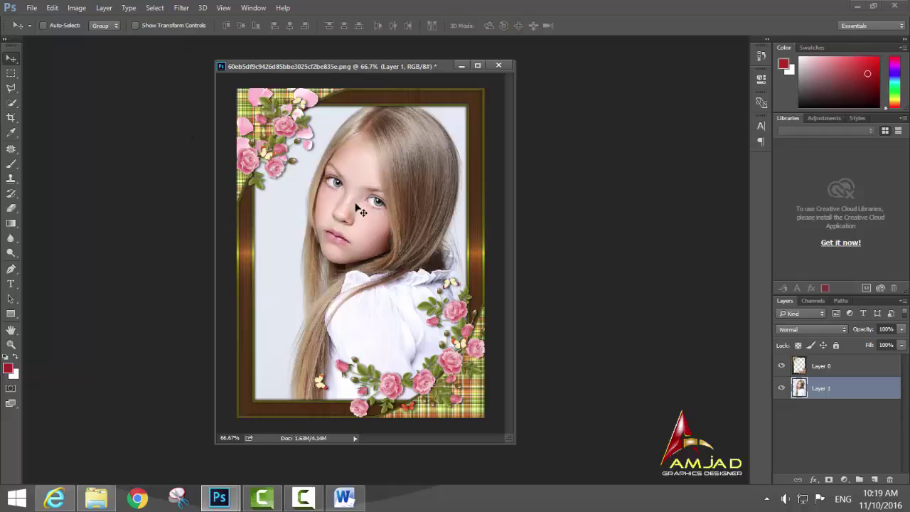
{"action": "left_click_drag", "start_coordinate": [365, 69], "coordinate": [390, 75]}
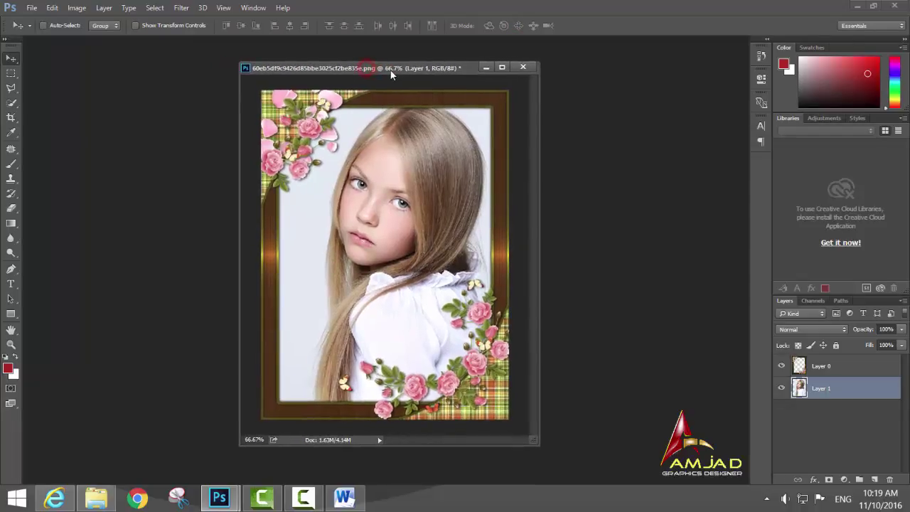
- Add a red 'Sweety' text layer over the girl's white blouse
{"action": "left_click", "coordinate": [12, 284]}
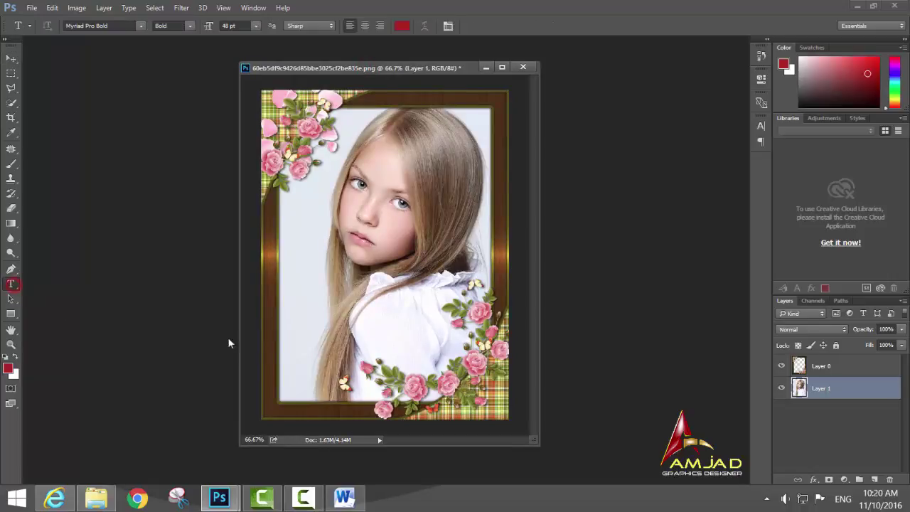
{"action": "left_click", "coordinate": [308, 328]}
{"action": "type", "text": "Sweety"}
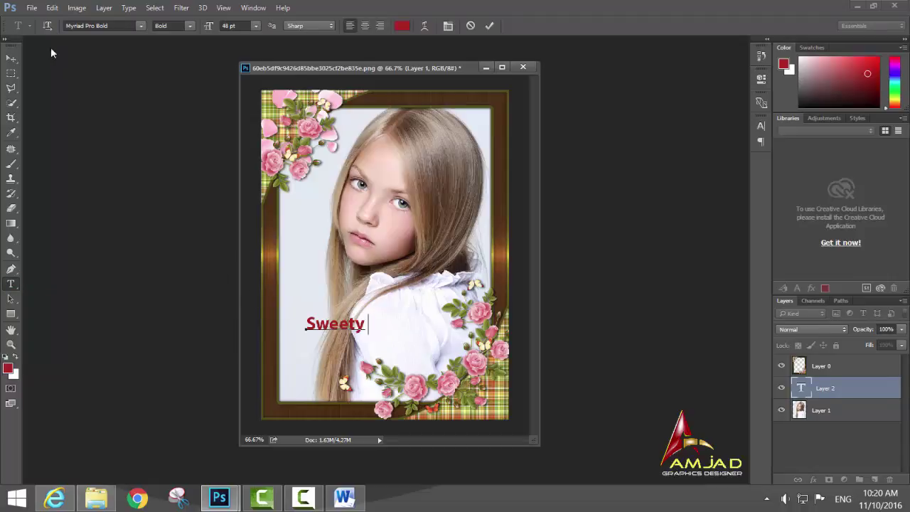
{"action": "left_click", "coordinate": [13, 63]}
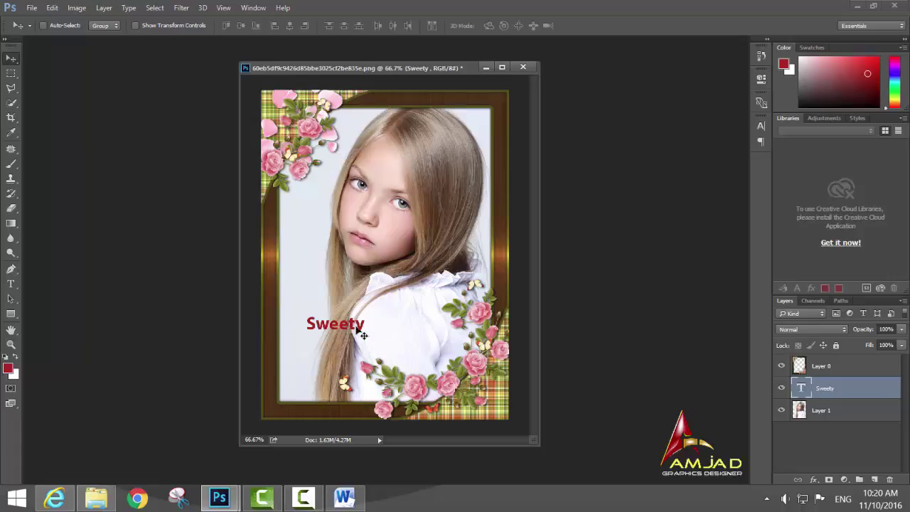
- Change the Sweety text's font to News701 BT Italic
{"action": "left_click", "coordinate": [11, 284]}
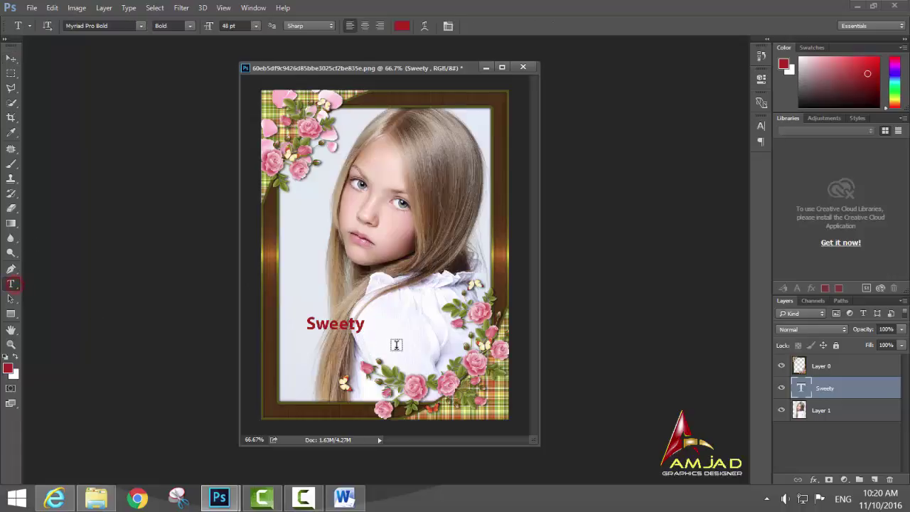
{"action": "left_click", "coordinate": [364, 324]}
{"action": "left_click_drag", "start_coordinate": [366, 324], "coordinate": [305, 323]}
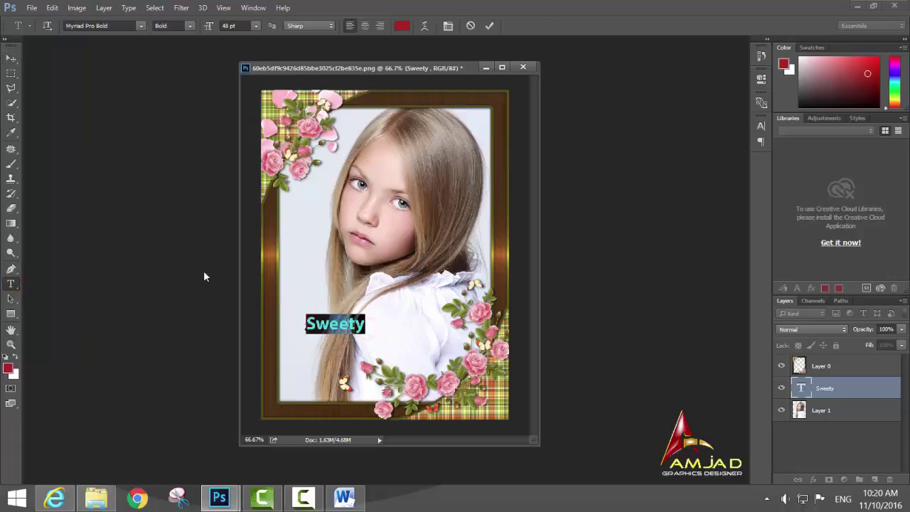
{"action": "left_click", "coordinate": [141, 27]}
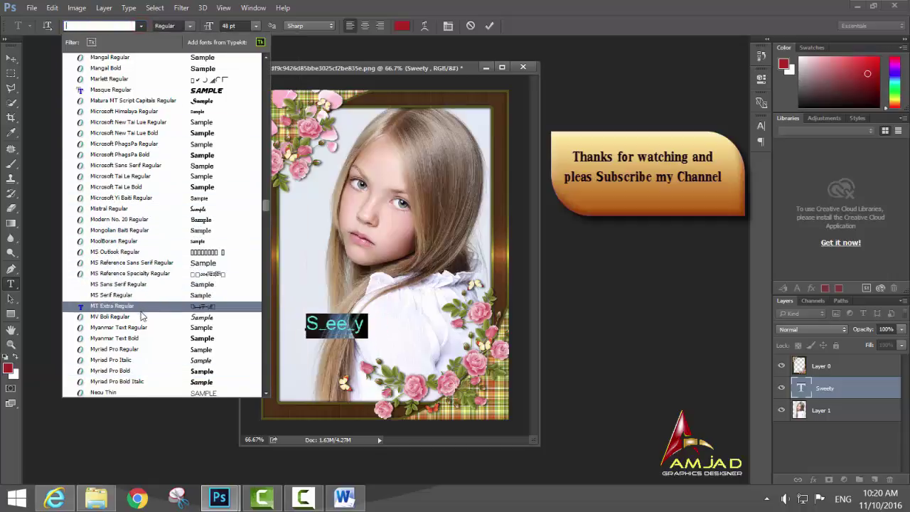
{"action": "scroll", "coordinate": [135, 327], "scroll_direction": "down", "scroll_amount": 3}
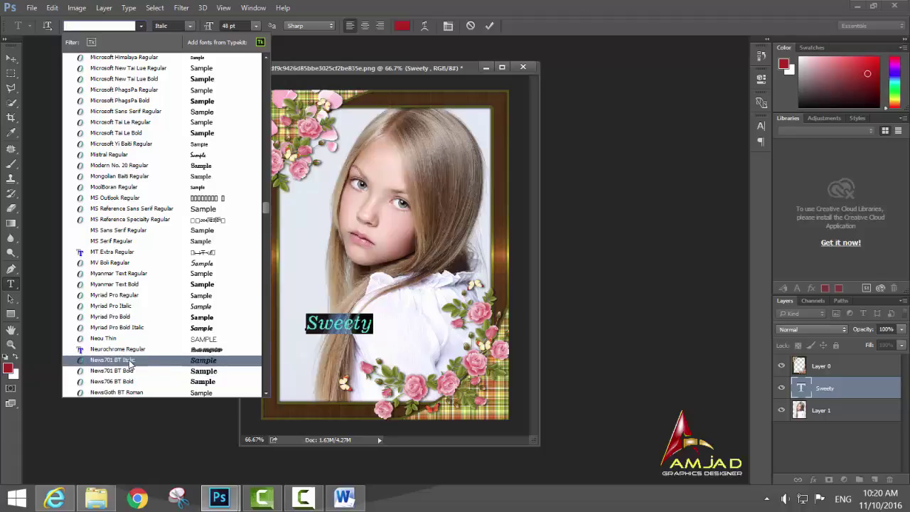
{"action": "left_click", "coordinate": [129, 362]}
{"action": "left_click", "coordinate": [11, 59]}
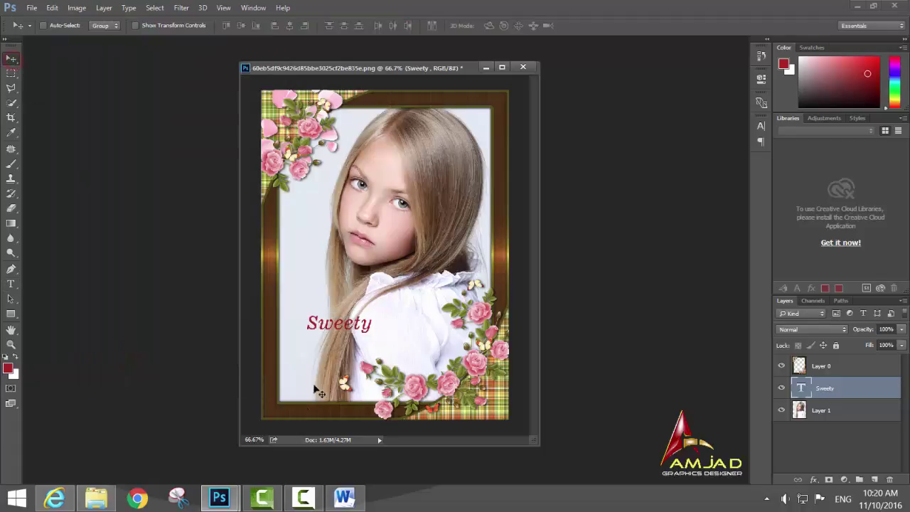
- Move Sweety lower right, just above the bottom roses, and check it at 200% zoom
{"action": "left_click_drag", "start_coordinate": [354, 336], "coordinate": [413, 352]}
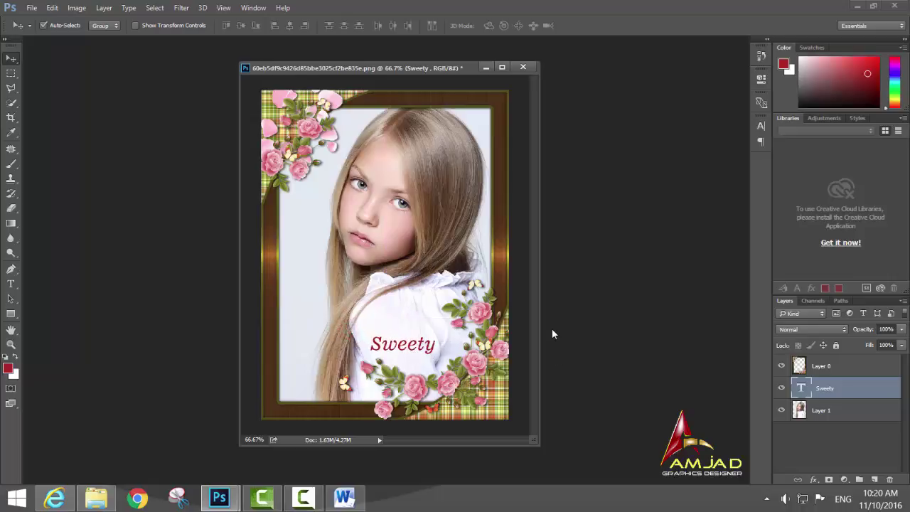
{"action": "key", "text": "ctrl+plus"}
{"action": "key", "text": "ctrl+plus"}
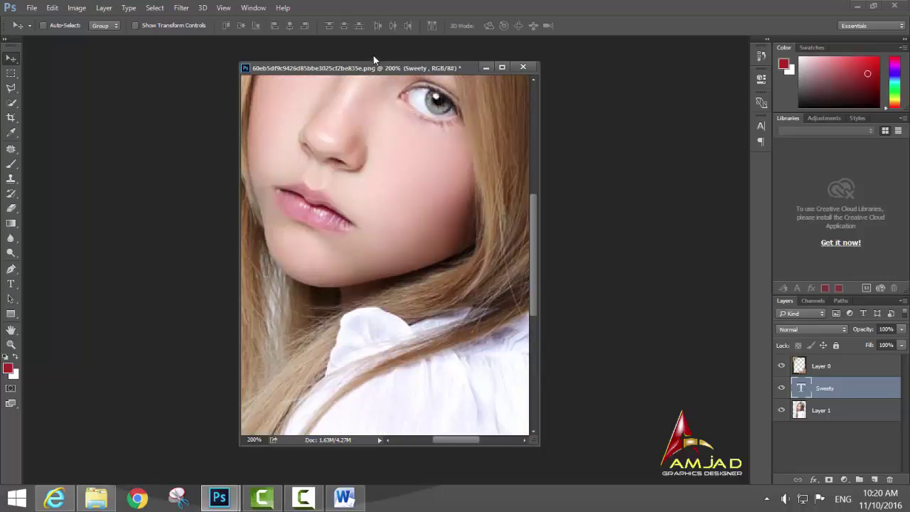
{"action": "left_click_drag", "start_coordinate": [384, 71], "coordinate": [303, 47]}
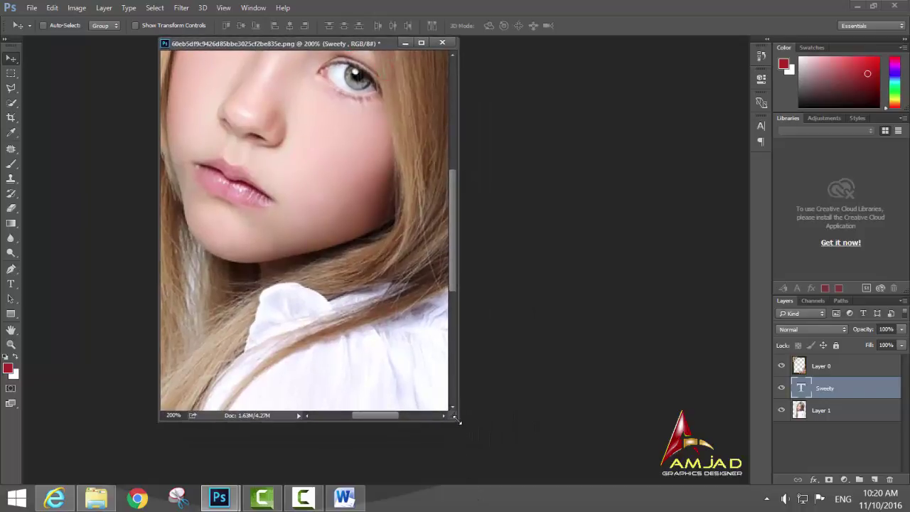
{"action": "left_click_drag", "start_coordinate": [458, 419], "coordinate": [600, 467]}
{"action": "left_click_drag", "start_coordinate": [463, 396], "coordinate": [456, 291]}
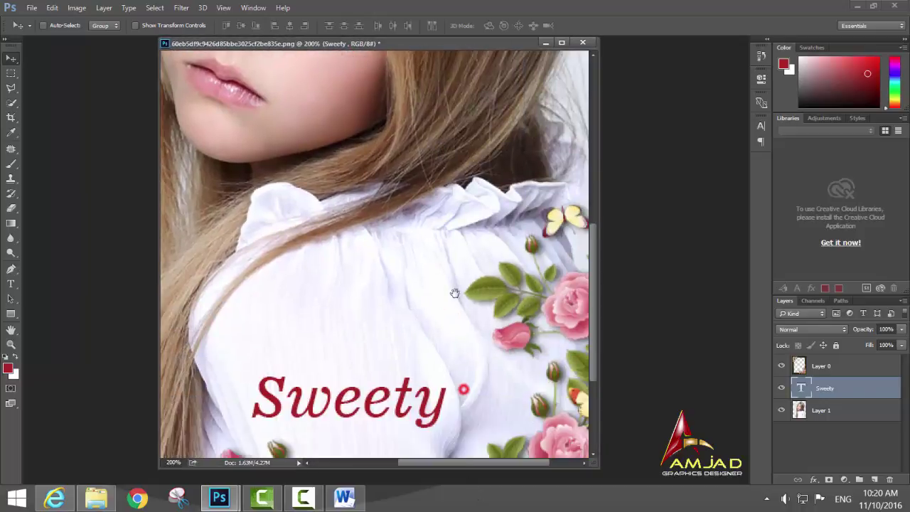
{"action": "left_click", "coordinate": [11, 59]}
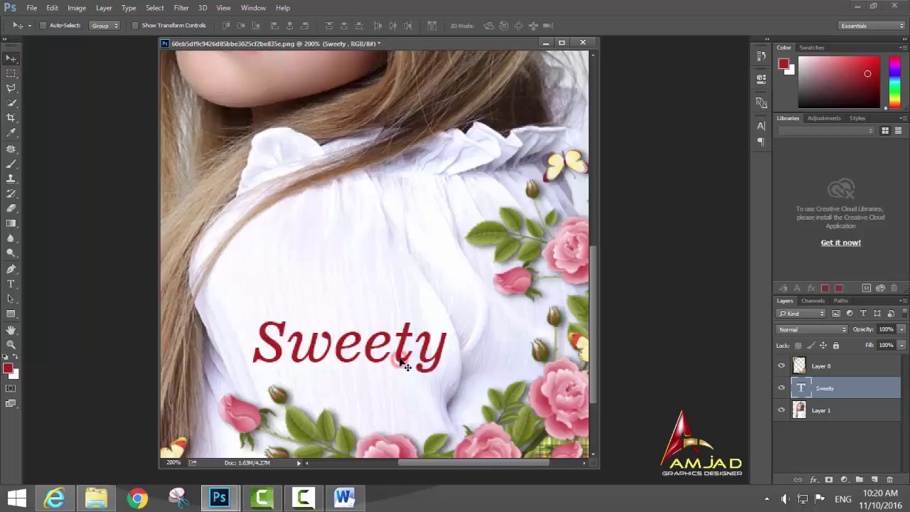